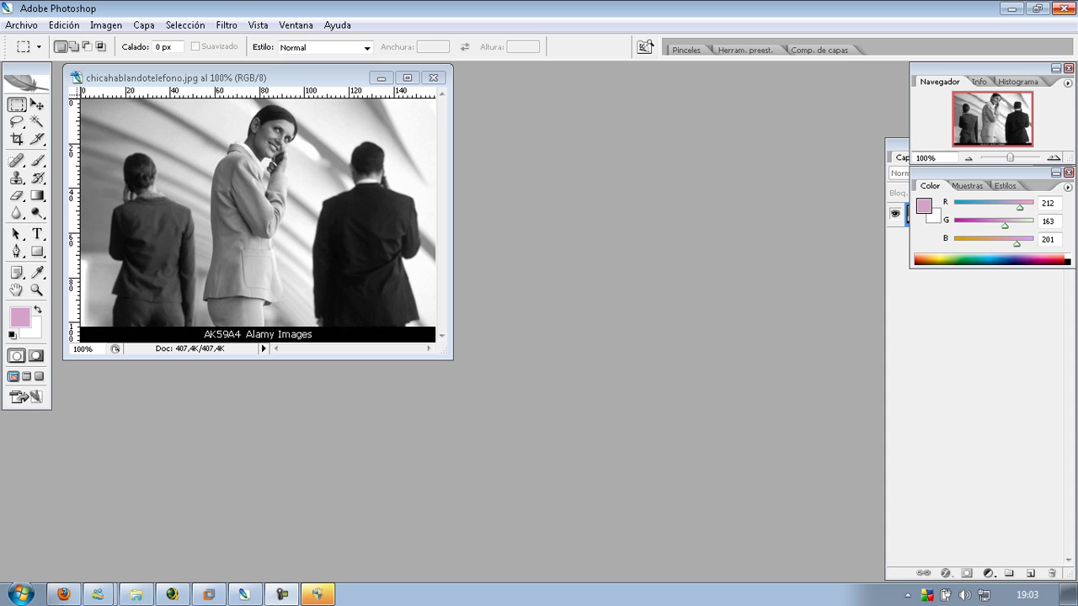
# - Switch the Navigator group to the Histogram tab and float it beside the office photo
pyautogui.click(1031, 81)
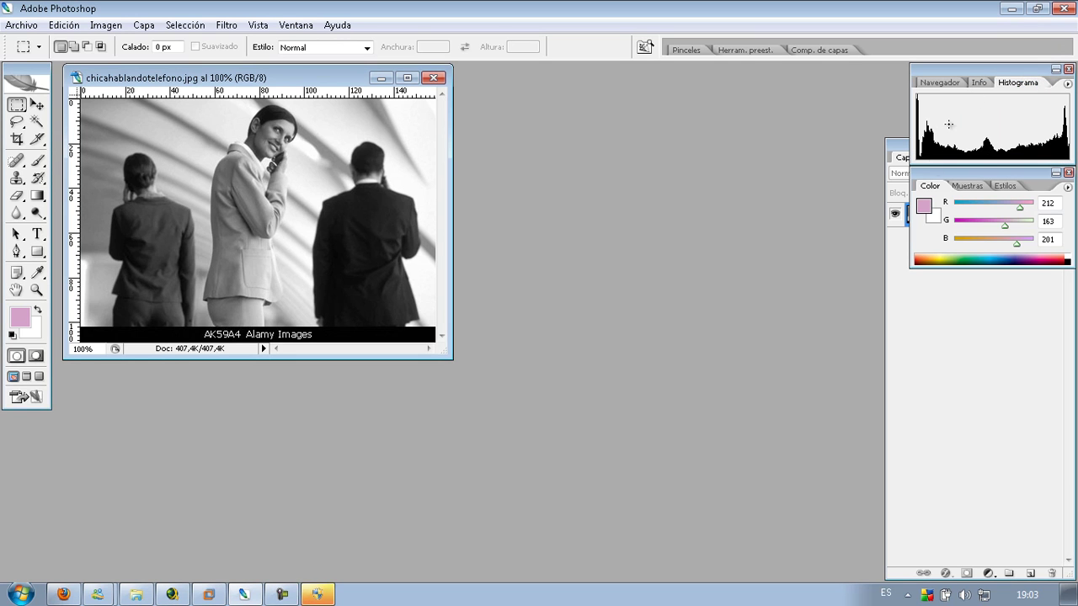
pyautogui.moveTo(983, 70); pyautogui.dragTo(645, 104)
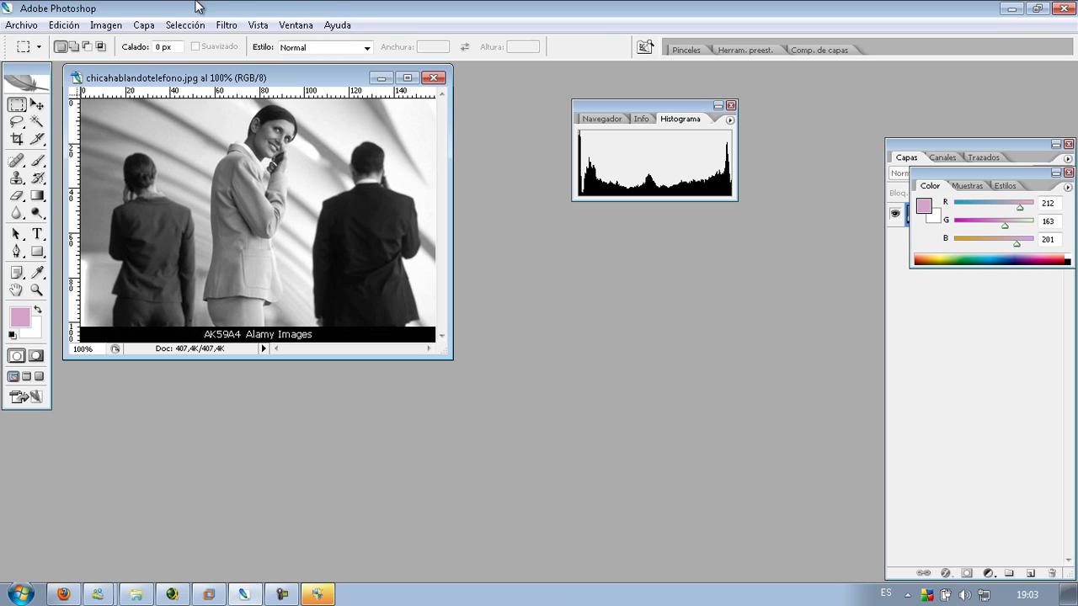
# - Open the Levels adjustment for the office photo, dismissing the Adobe Updater error
pyautogui.click(106, 26)
pyautogui.moveTo(116, 63)
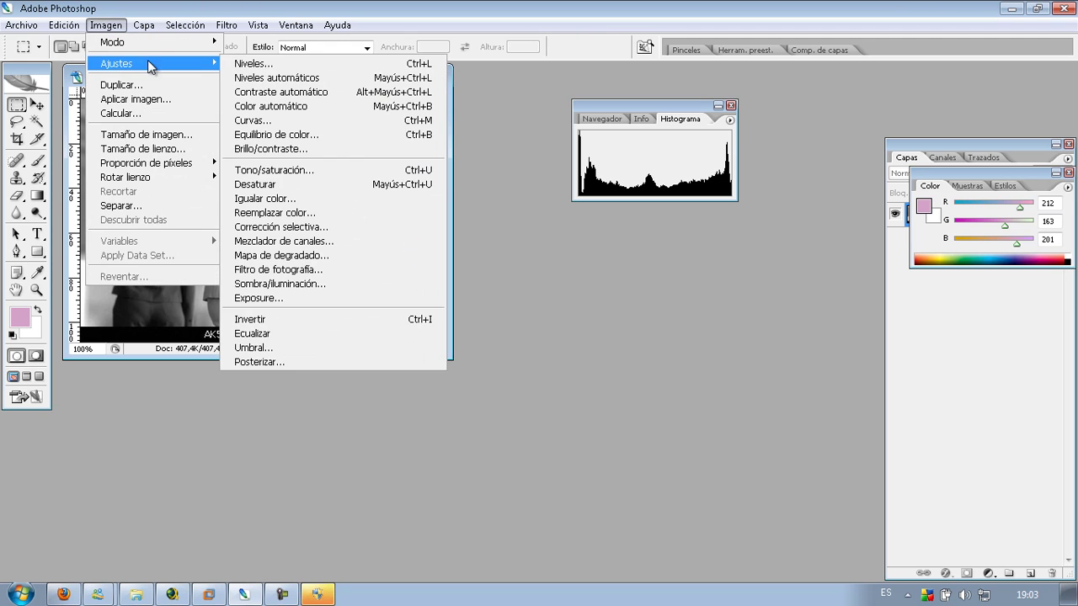
pyautogui.press('Escape')
pyautogui.press('Escape')
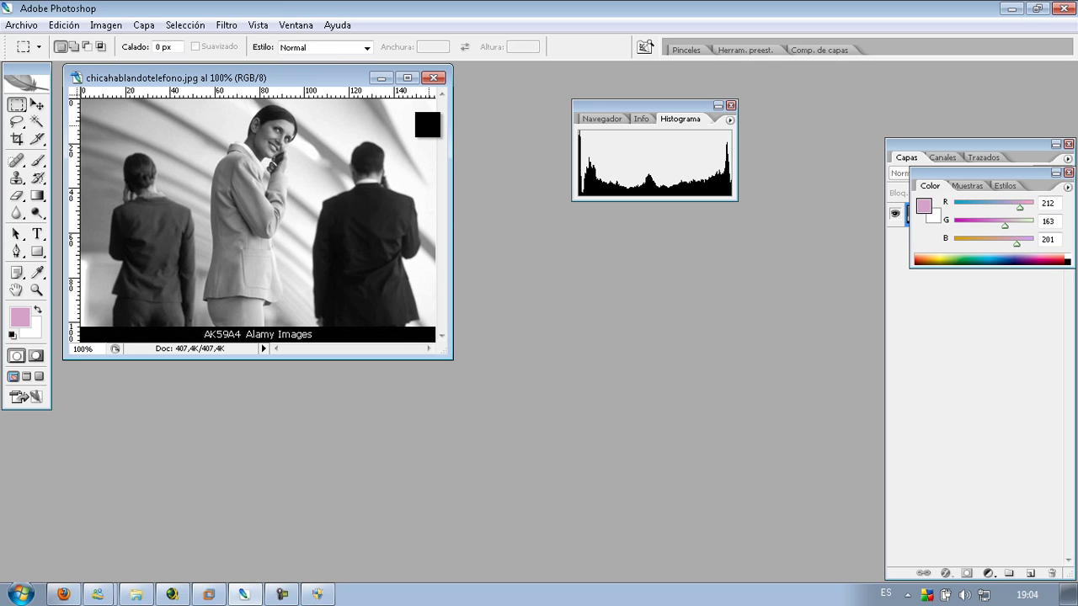
pyautogui.click(106, 25)
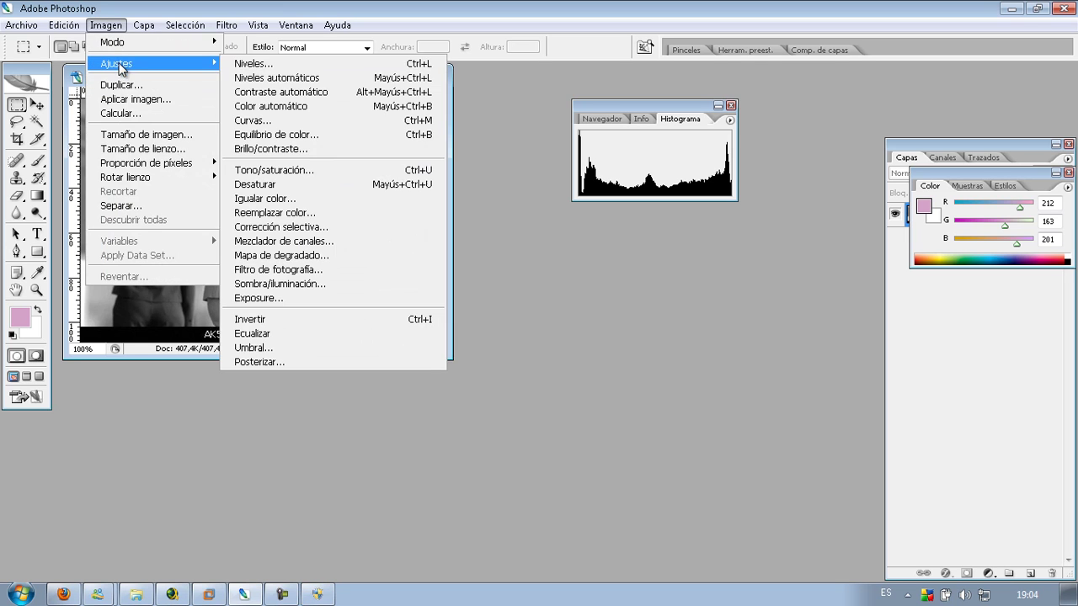
pyautogui.click(303, 60)
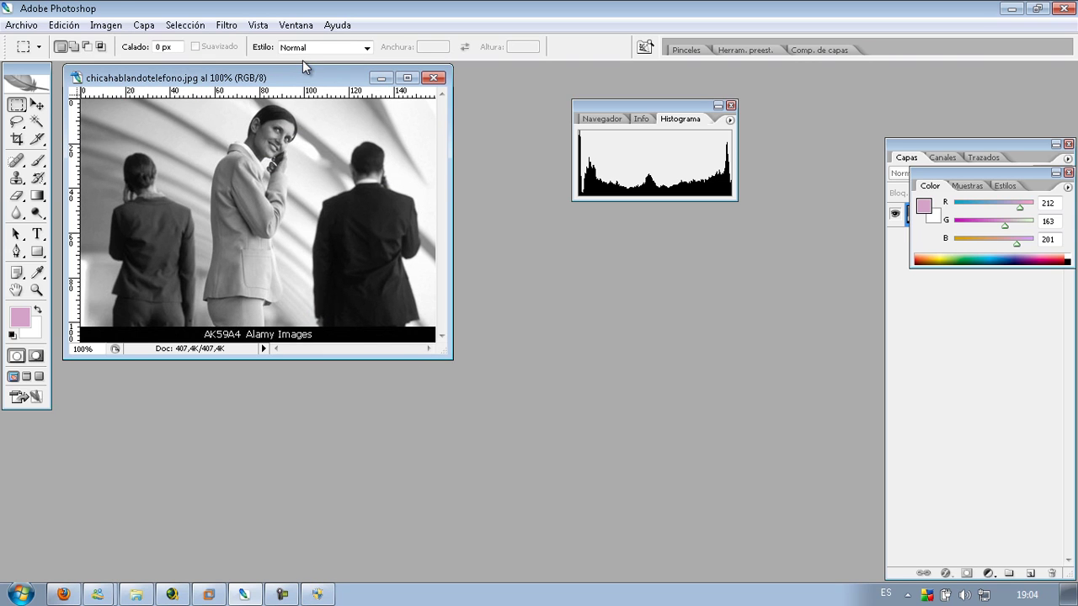
pyautogui.click(316, 595)
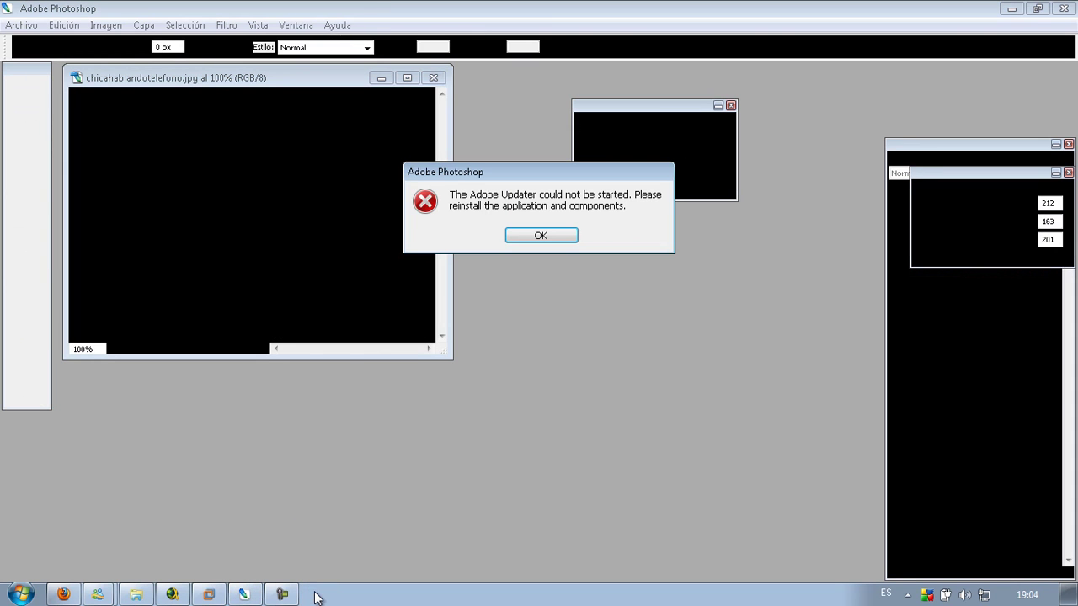
pyautogui.click(552, 236)
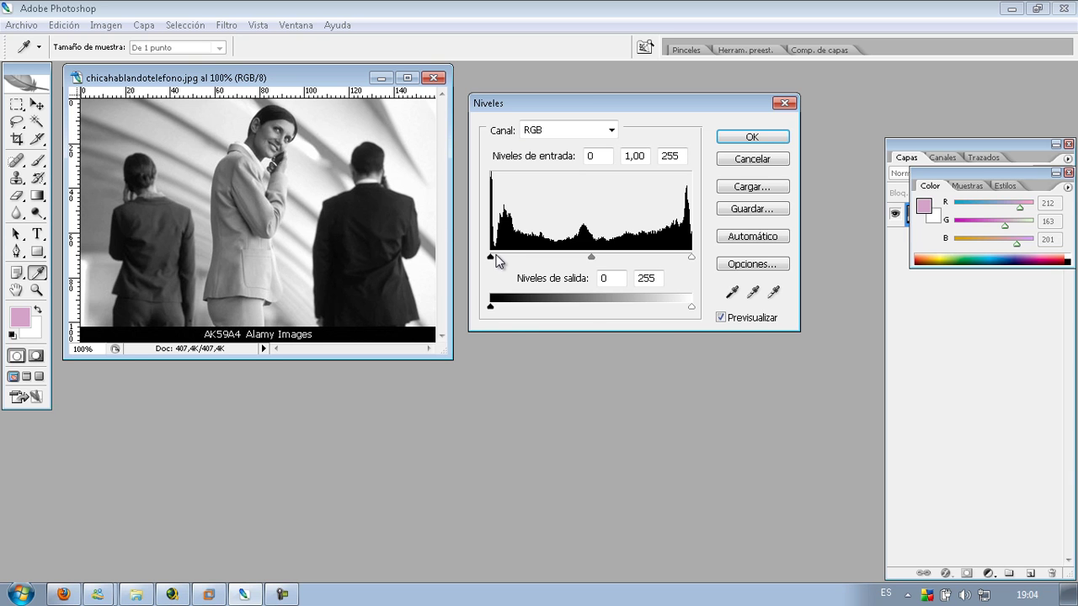
# - Compare several Levels white input values, settling the highlight input at 247
pyautogui.moveTo(691, 261); pyautogui.dragTo(642, 256)
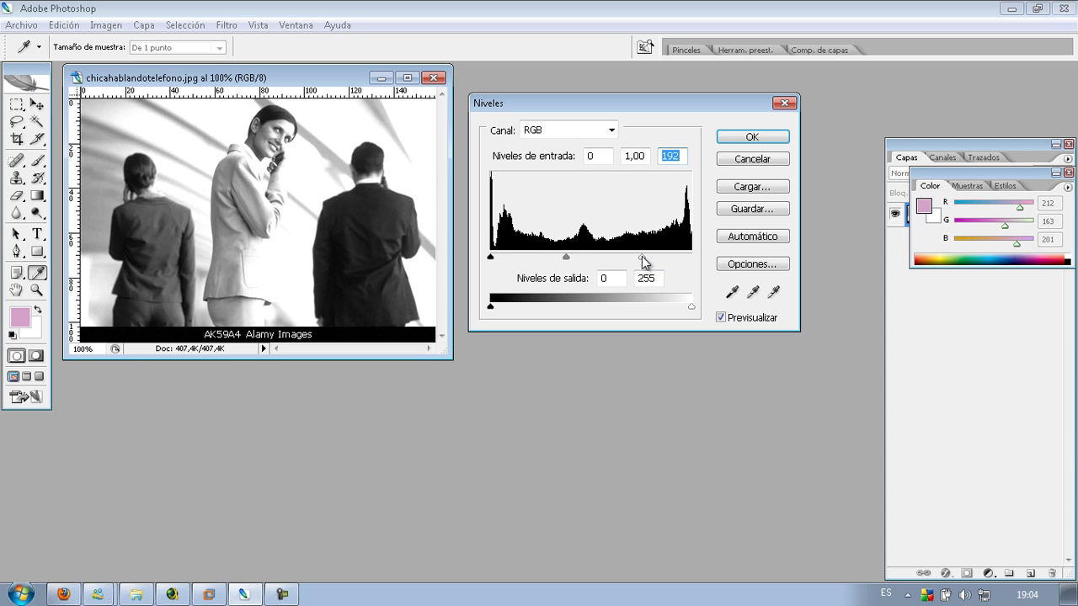
pyautogui.moveTo(642, 256); pyautogui.dragTo(692, 257)
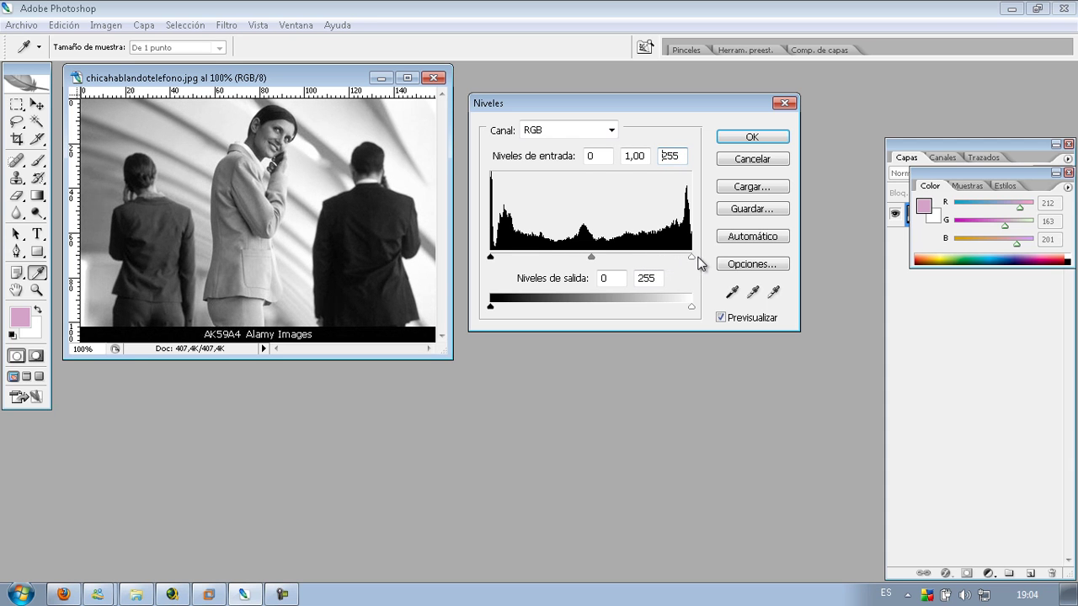
pyautogui.moveTo(692, 257); pyautogui.dragTo(647, 257)
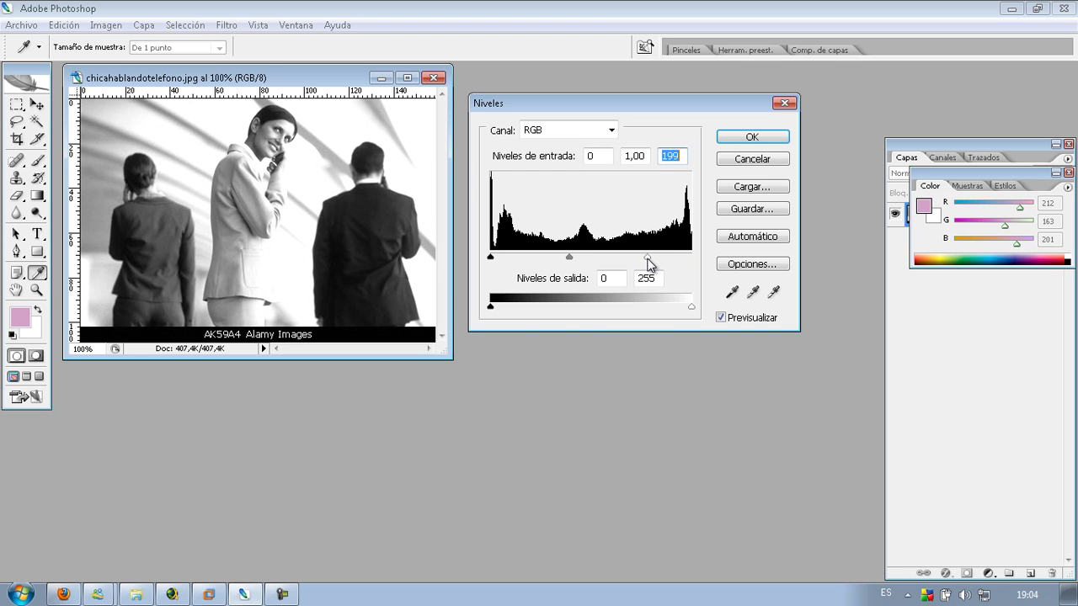
pyautogui.moveTo(648, 257); pyautogui.dragTo(711, 261)
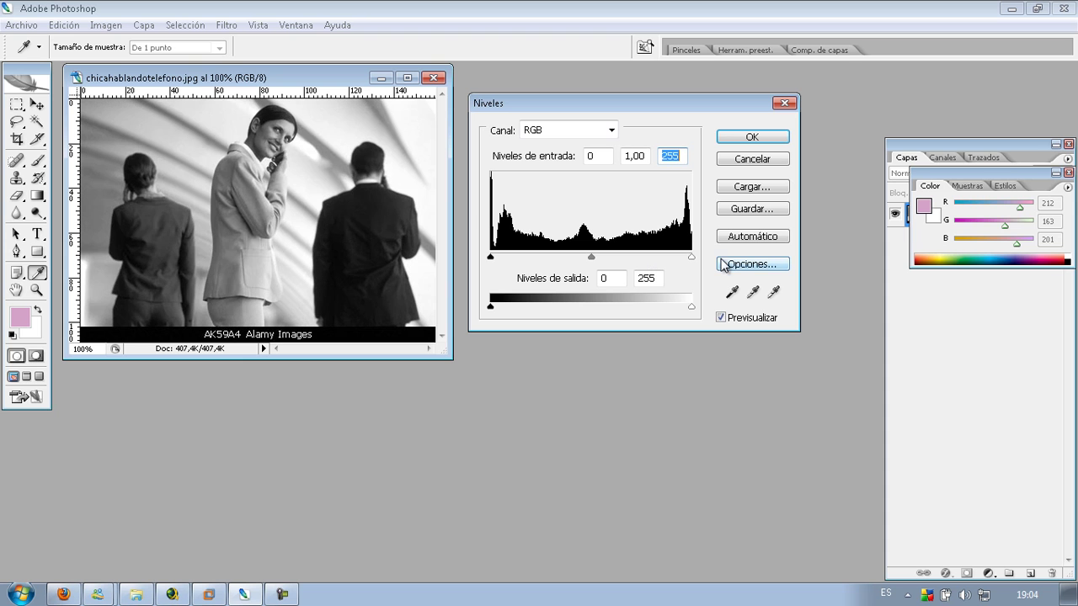
pyautogui.moveTo(690, 258); pyautogui.dragTo(568, 262)
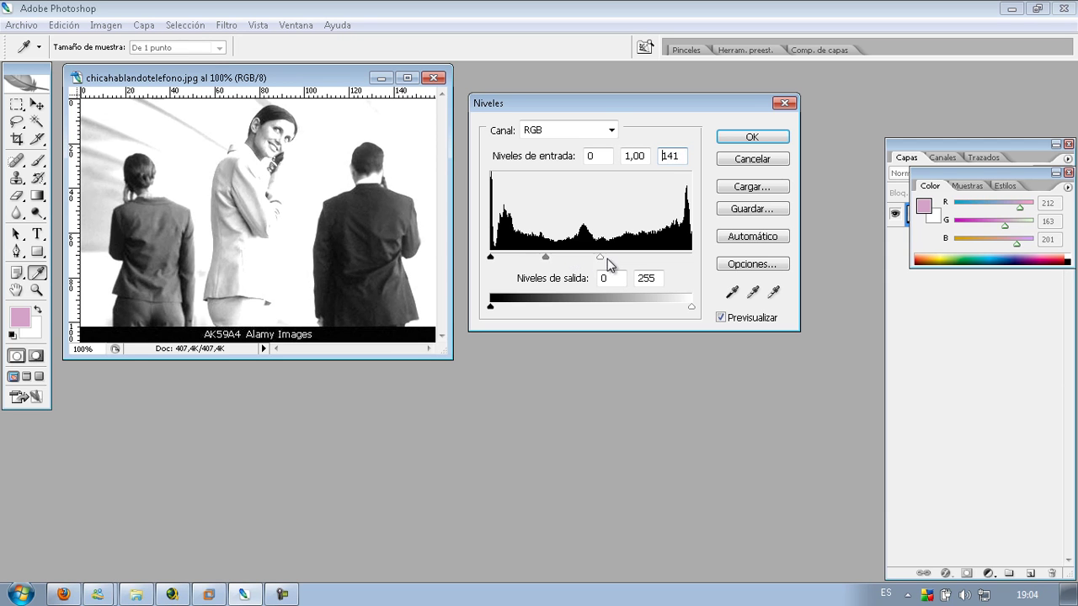
pyautogui.moveTo(568, 262)
pyautogui.mouseDown()
pyautogui.moveTo(720, 266)
pyautogui.moveTo(519, 267)
pyautogui.mouseUp()
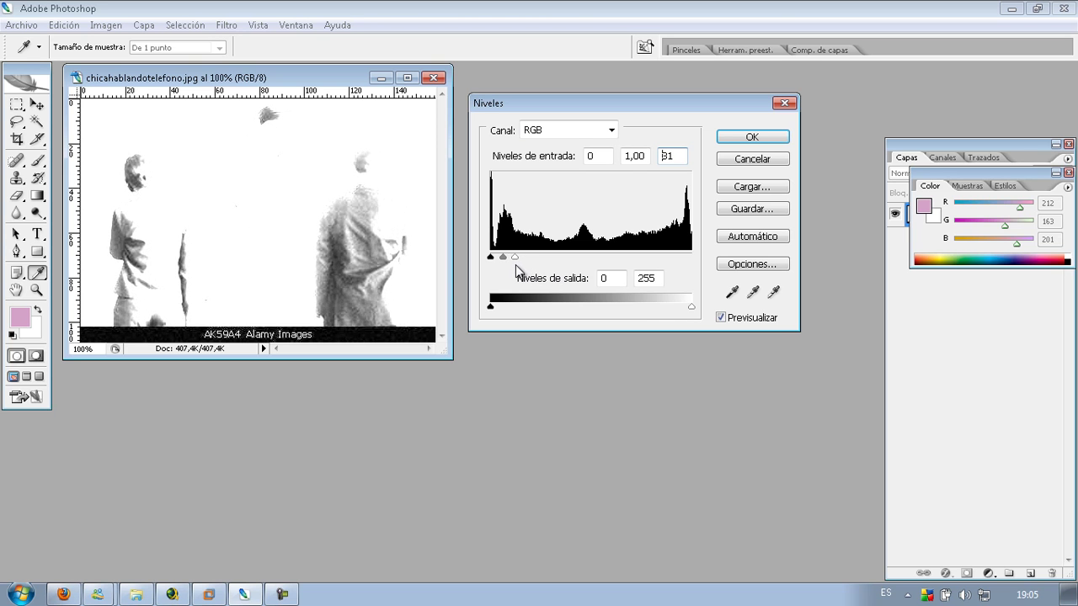
pyautogui.moveTo(519, 269)
pyautogui.mouseDown()
pyautogui.moveTo(543, 268)
pyautogui.moveTo(506, 269)
pyautogui.moveTo(692, 263)
pyautogui.mouseUp()
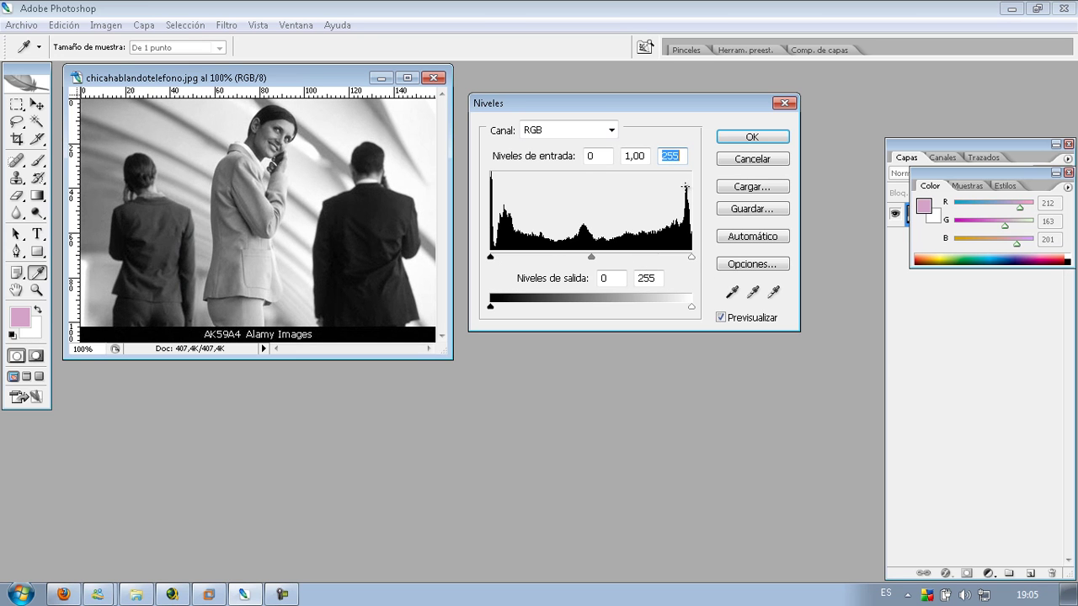
pyautogui.moveTo(692, 256); pyautogui.dragTo(686, 265)
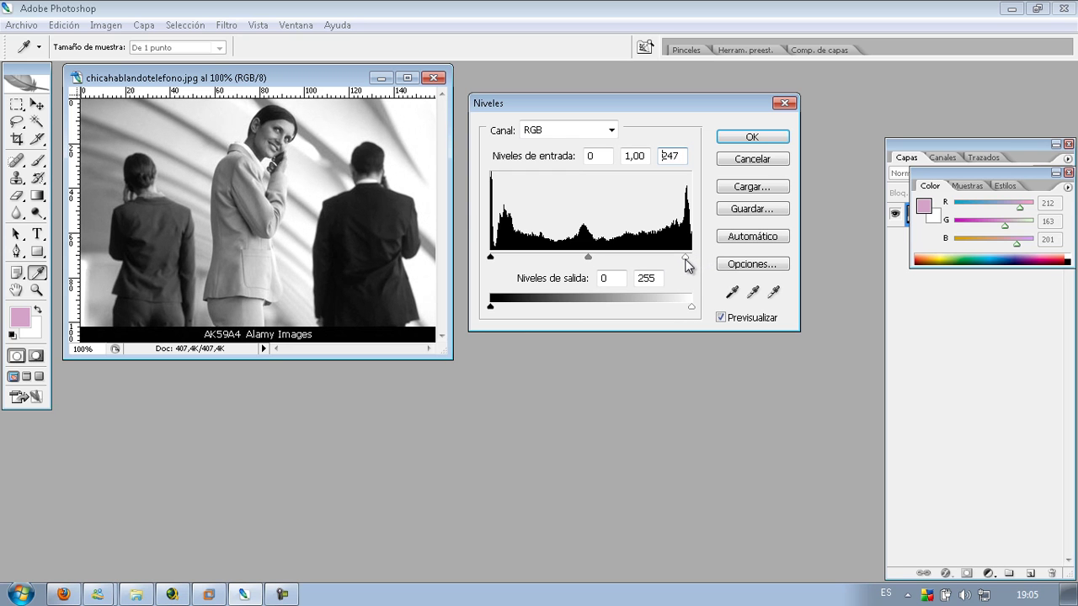
pyautogui.moveTo(490, 257); pyautogui.dragTo(482, 262)
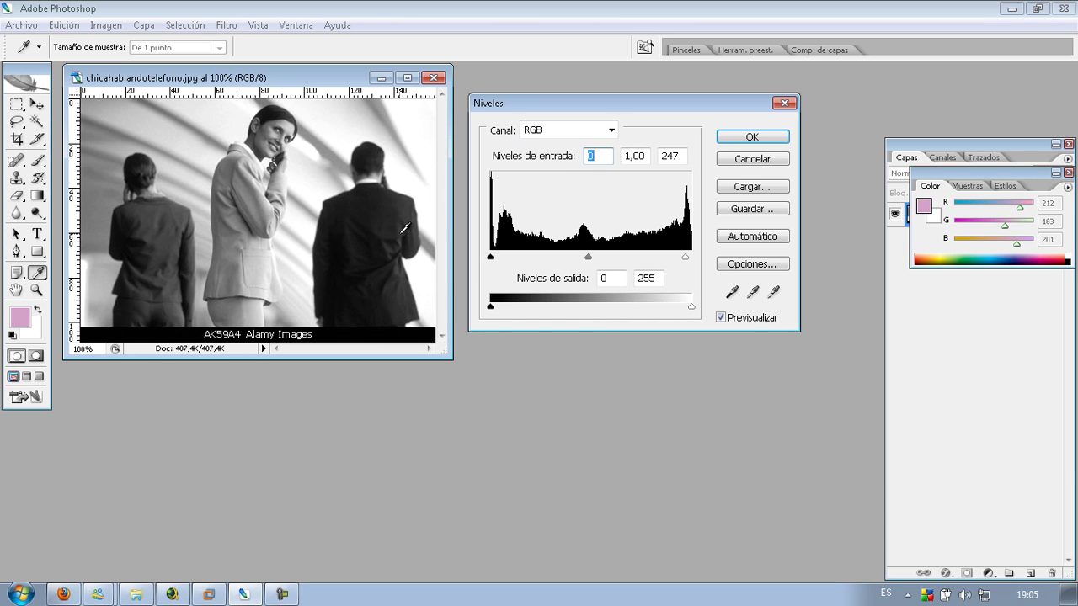
# - Set the Levels black input to 20 and midtones to 1,20, then confirm
pyautogui.moveTo(491, 258)
pyautogui.mouseDown()
pyautogui.moveTo(502, 257)
pyautogui.moveTo(490, 260)
pyautogui.mouseUp()
pyautogui.moveTo(491, 258)
pyautogui.mouseDown()
pyautogui.moveTo(507, 259)
pyautogui.moveTo(475, 260)
pyautogui.moveTo(508, 266)
pyautogui.mouseUp()
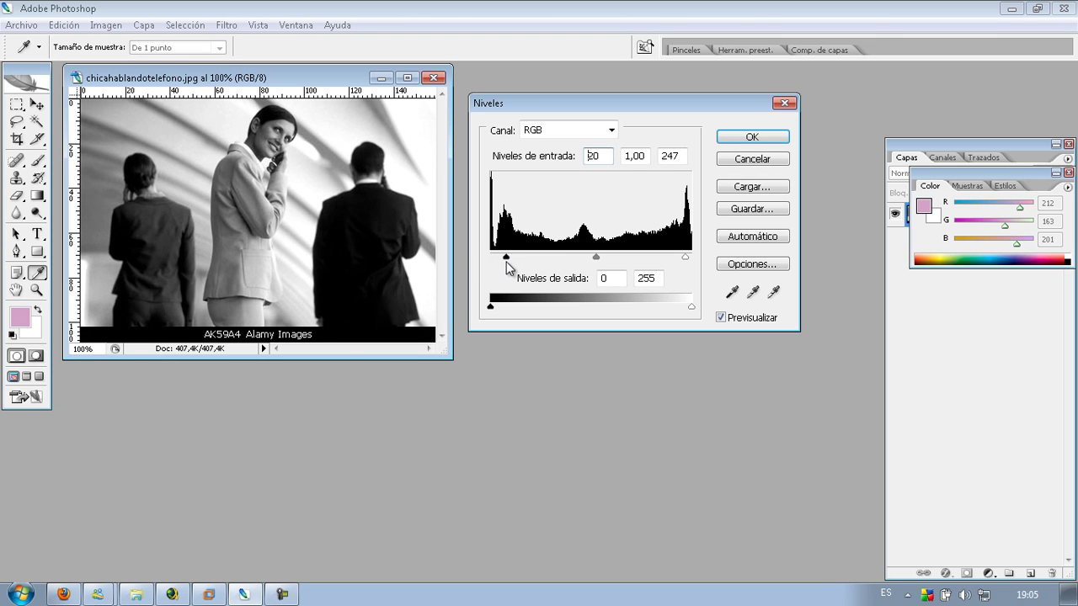
pyautogui.moveTo(601, 257)
pyautogui.mouseDown()
pyautogui.moveTo(664, 257)
pyautogui.moveTo(536, 261)
pyautogui.mouseUp()
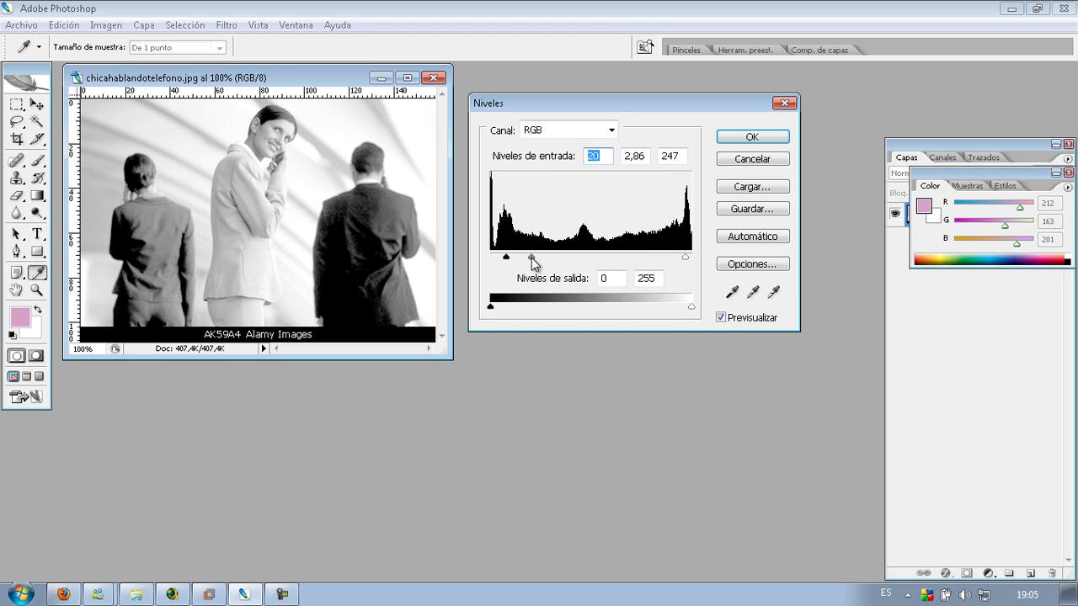
pyautogui.moveTo(531, 257)
pyautogui.mouseDown()
pyautogui.moveTo(602, 252)
pyautogui.moveTo(563, 259)
pyautogui.moveTo(584, 268)
pyautogui.mouseUp()
pyautogui.press('Tab')
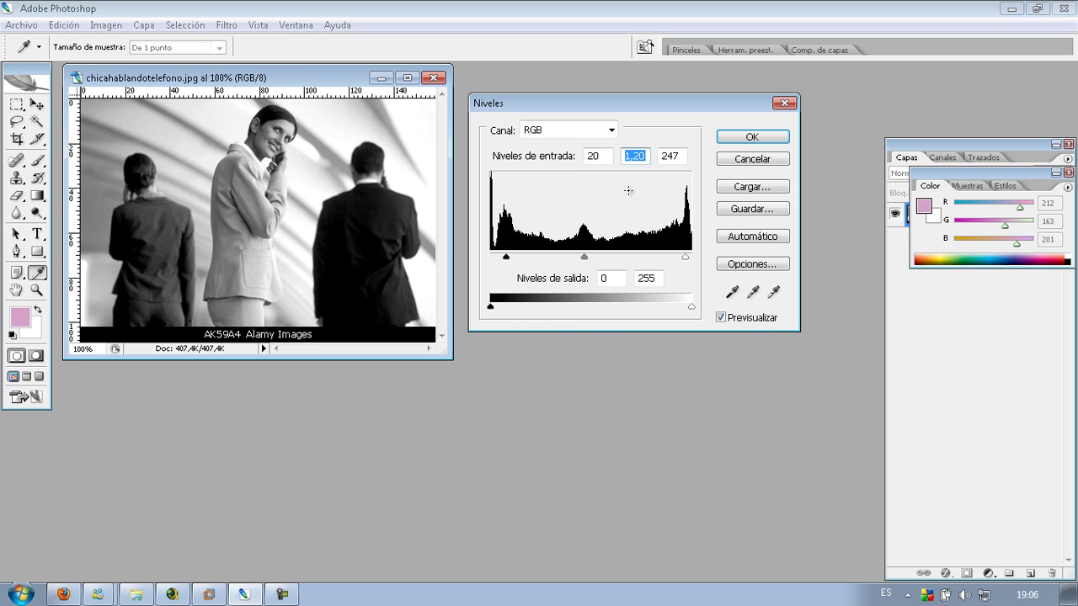
pyautogui.click(749, 137)
# - Reopen the Levels dialog with Ctrl+L, reposition it, and close it without applying
pyautogui.hotkey('ctrl', 'l')
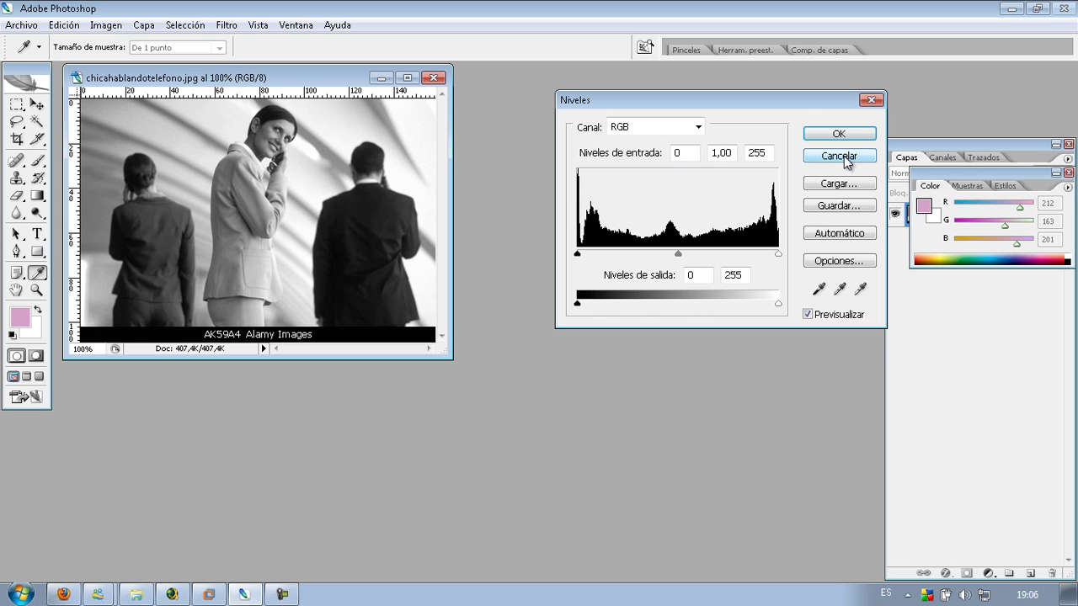
pyautogui.click(817, 292)
pyautogui.moveTo(635, 115); pyautogui.dragTo(628, 110)
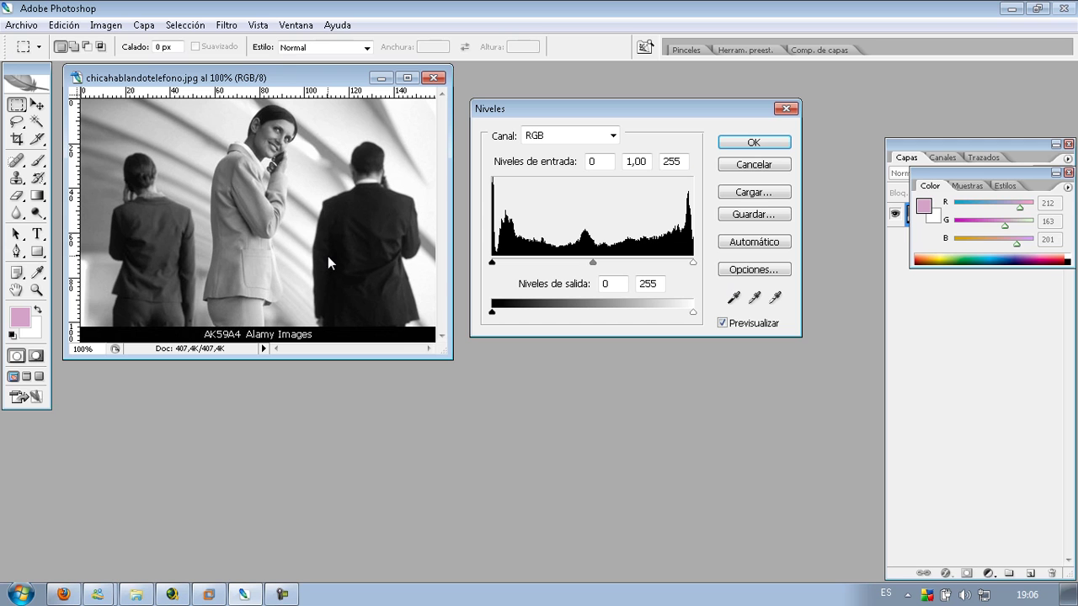
pyautogui.click(786, 109)
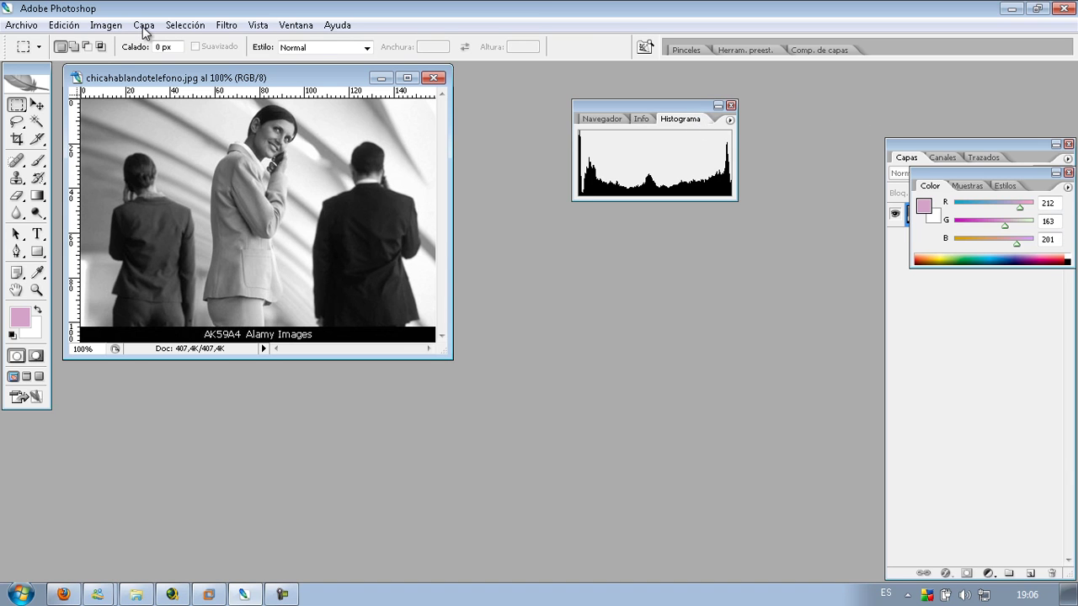
# - In Levels, sample the black point from the dark jacket, white from a light area, grey from the wall
pyautogui.click(106, 25)
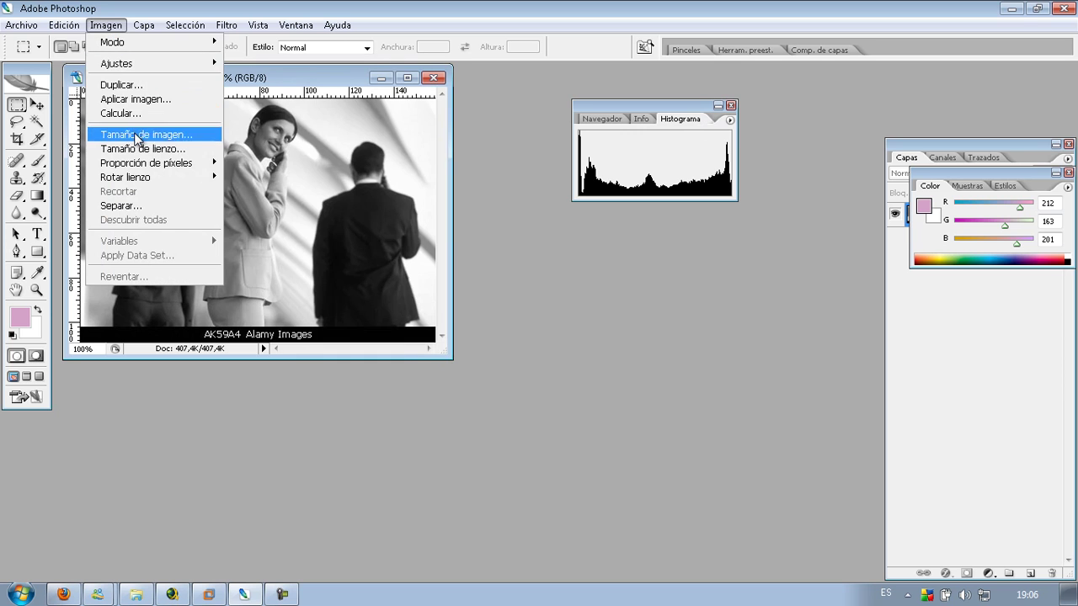
pyautogui.moveTo(116, 63)
pyautogui.click(253, 64)
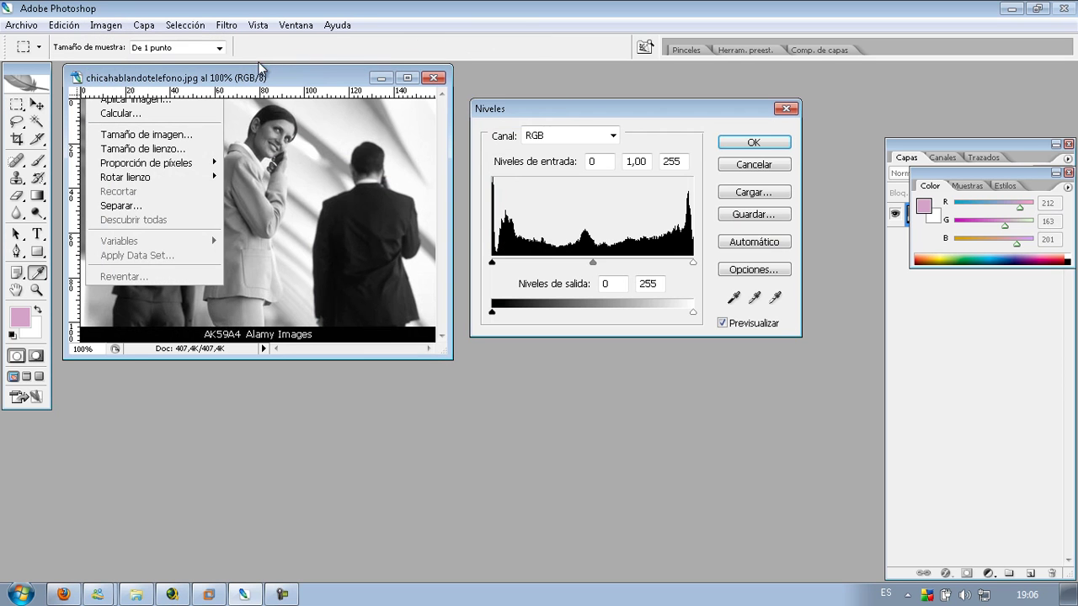
pyautogui.click(734, 297)
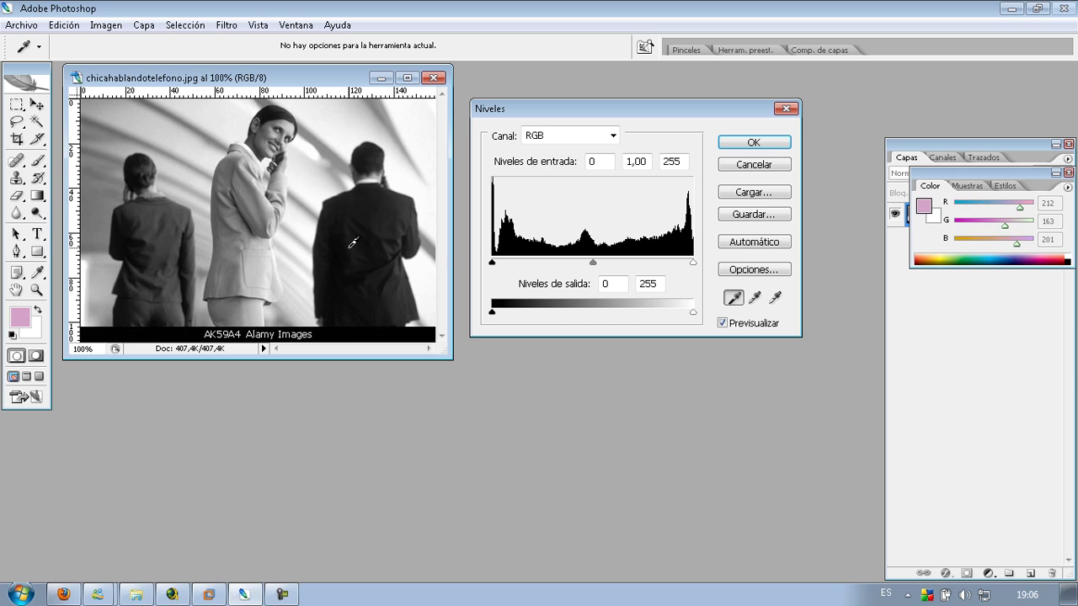
pyautogui.click(353, 242)
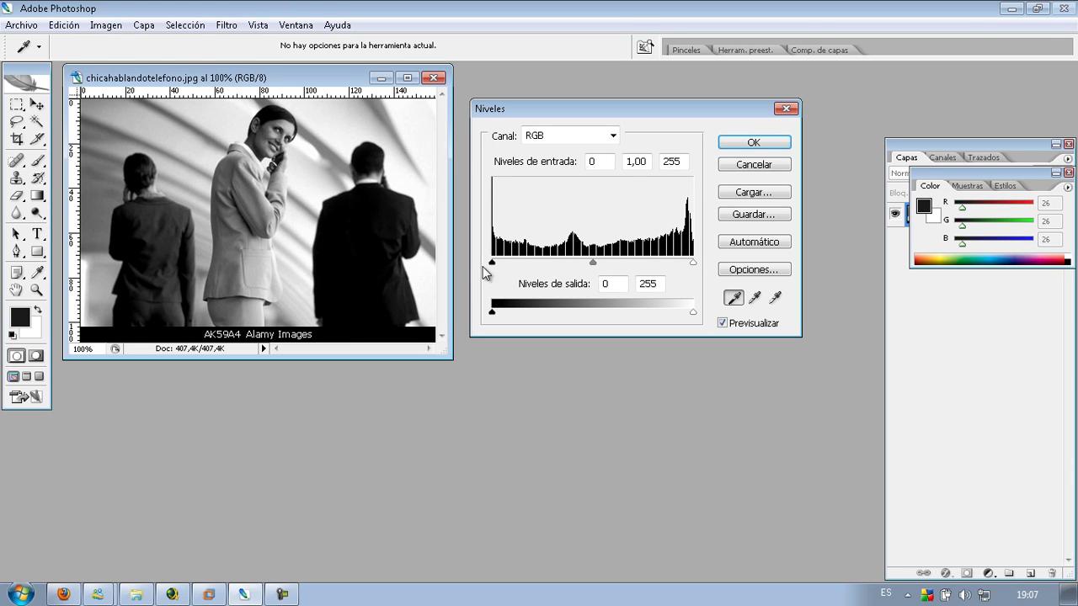
pyautogui.click(775, 298)
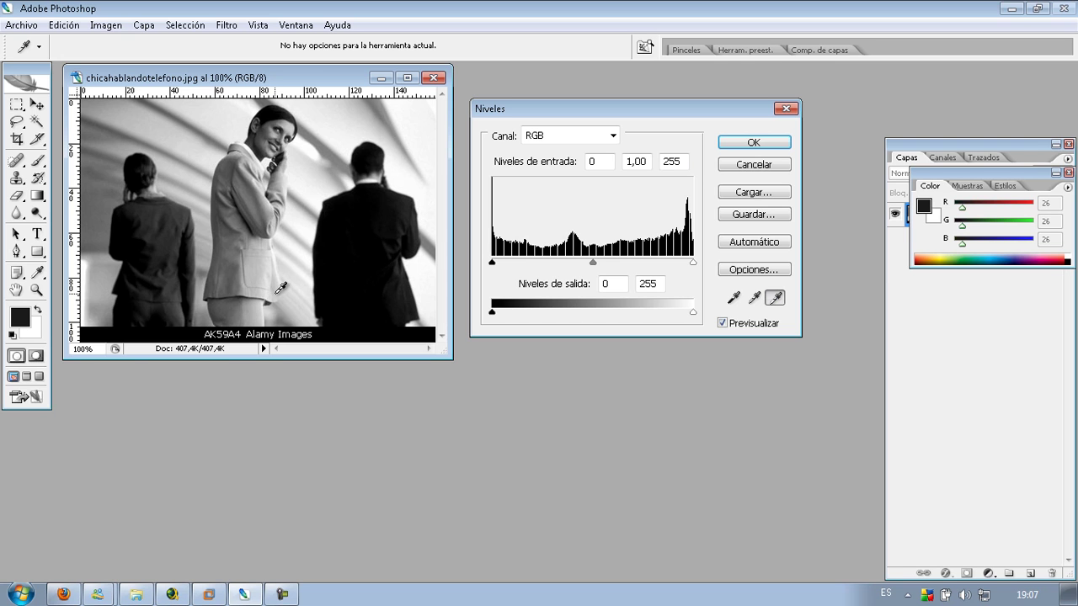
pyautogui.click(278, 292)
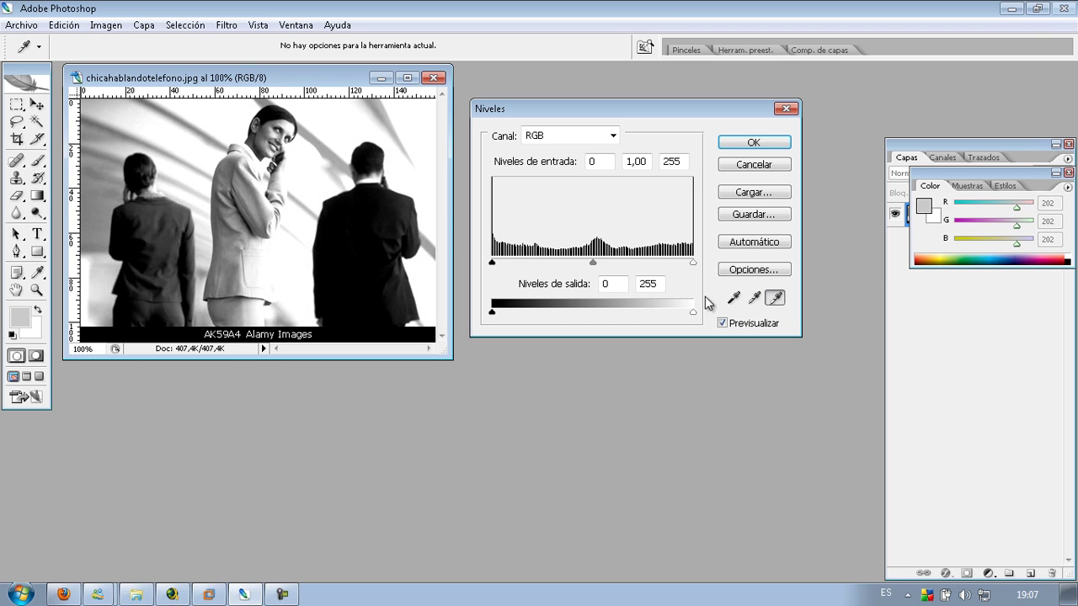
pyautogui.click(755, 298)
pyautogui.click(177, 246)
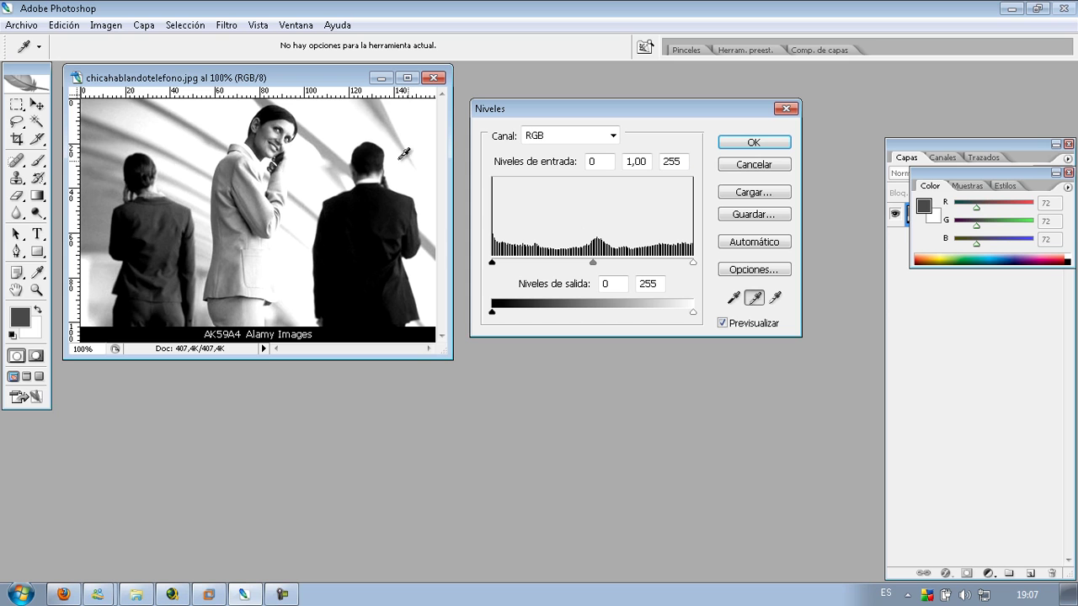
# - Apply the eyedropper Levels correction and start opening another image file
pyautogui.click(28, 26)
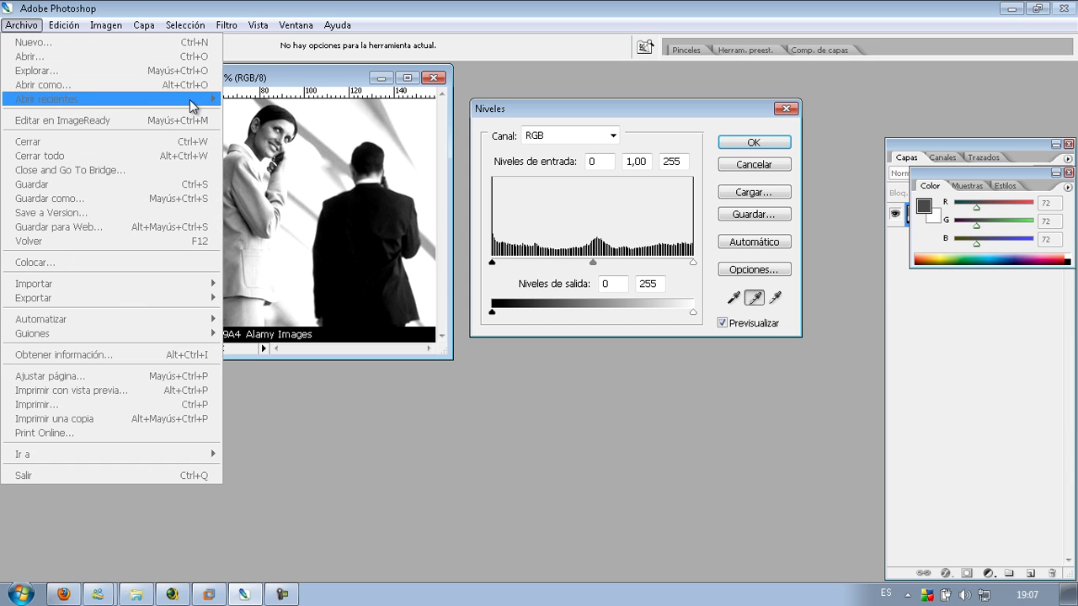
pyautogui.click(423, 454)
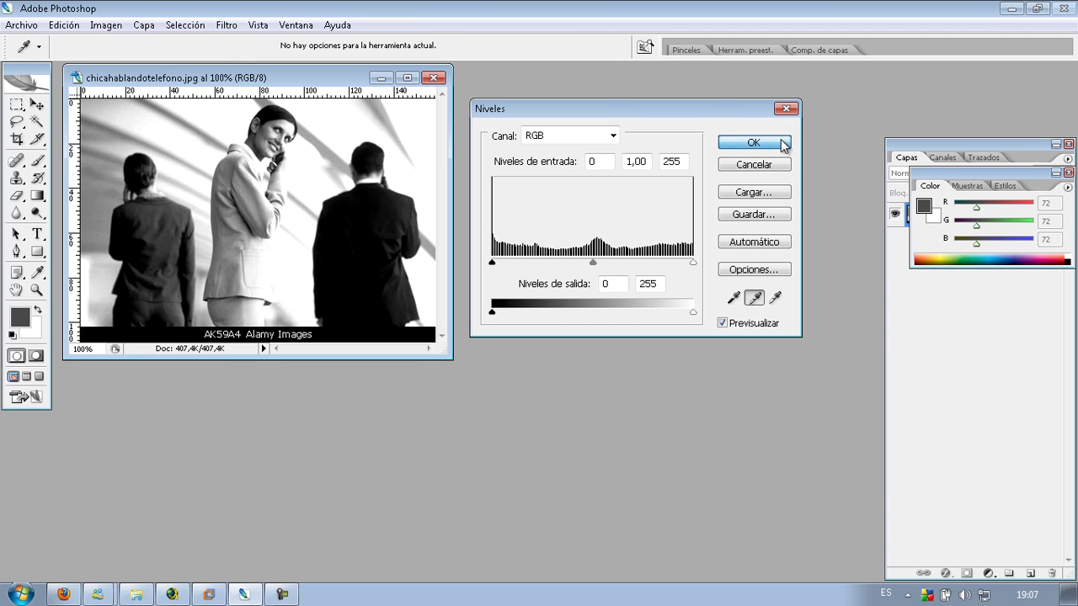
pyautogui.click(780, 142)
pyautogui.click(21, 24)
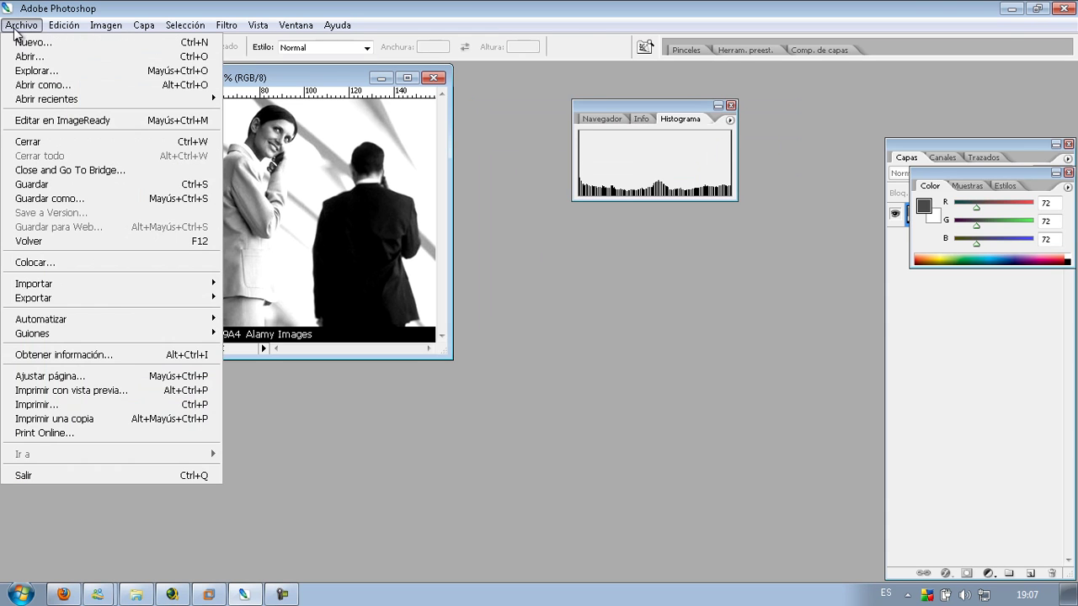
pyautogui.click(89, 61)
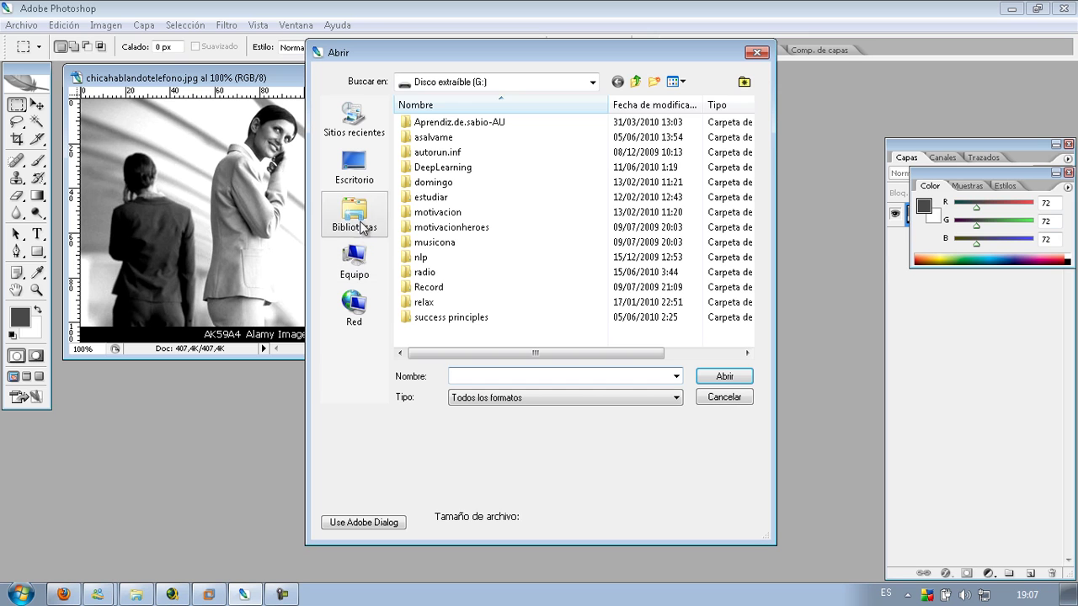
# - Browse to the Imágenes picture library in the Open dialog and scroll its file list
pyautogui.click(357, 217)
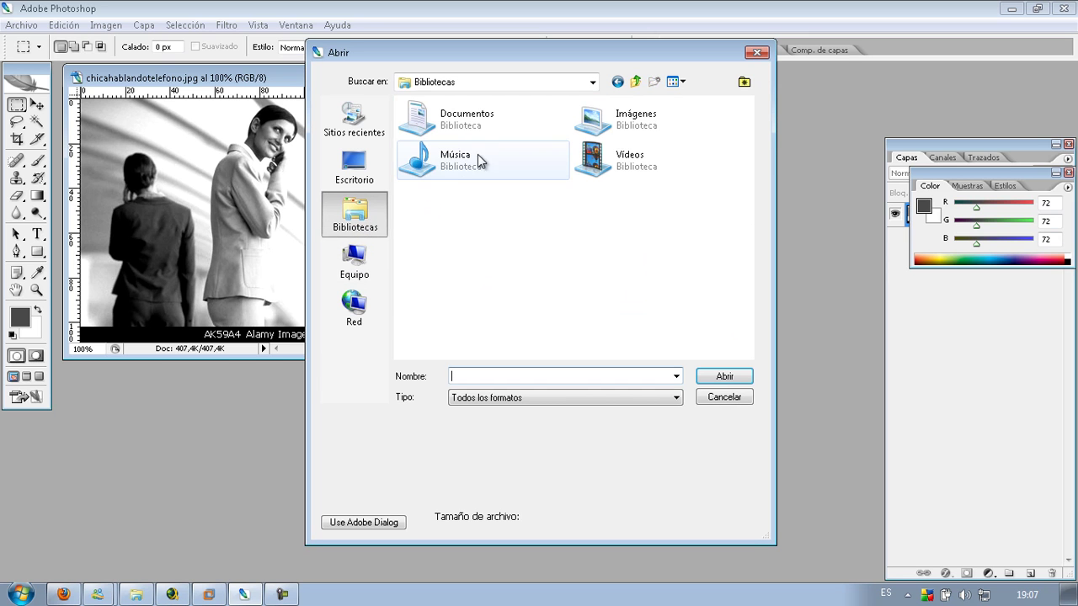
pyautogui.doubleClick(619, 133)
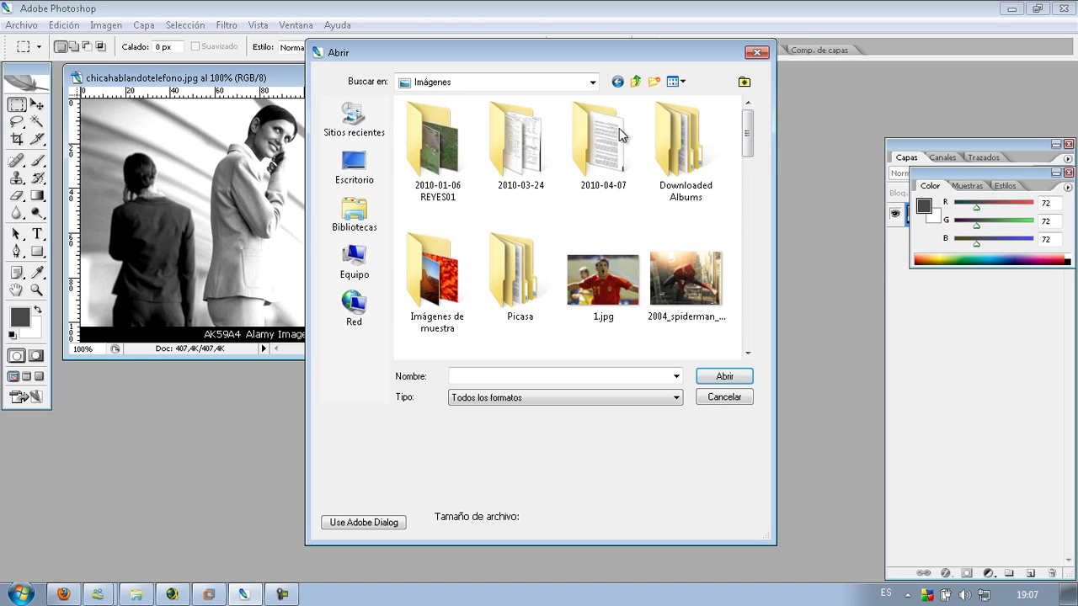
pyautogui.moveTo(747, 149); pyautogui.dragTo(748, 212)
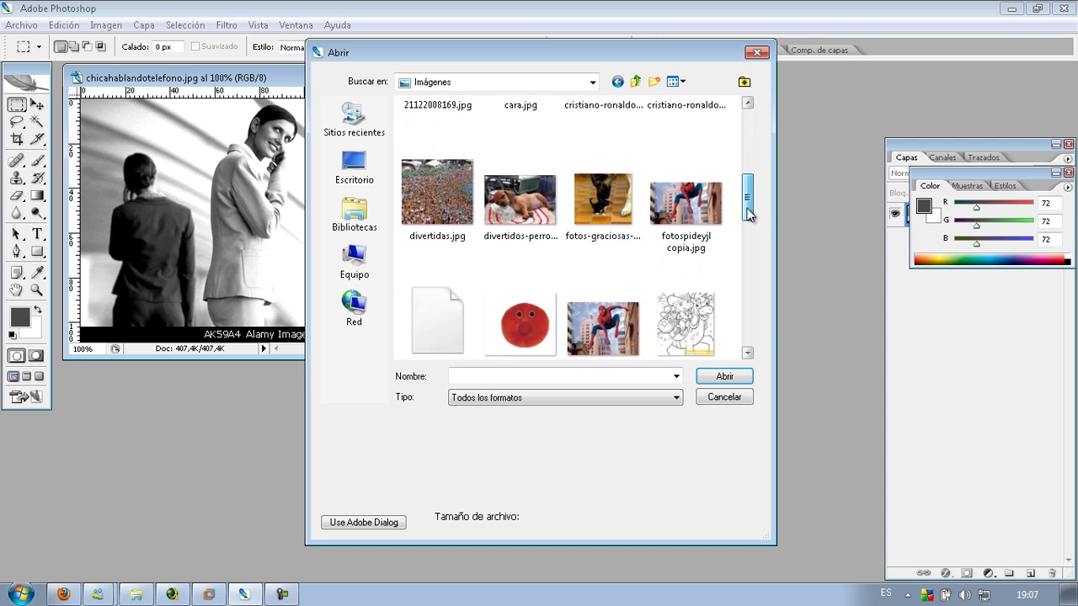
# - Open fotospideyjl copia.jpg and dock the histogram above a lowered Layers panel, revealing History
pyautogui.doubleClick(691, 171)
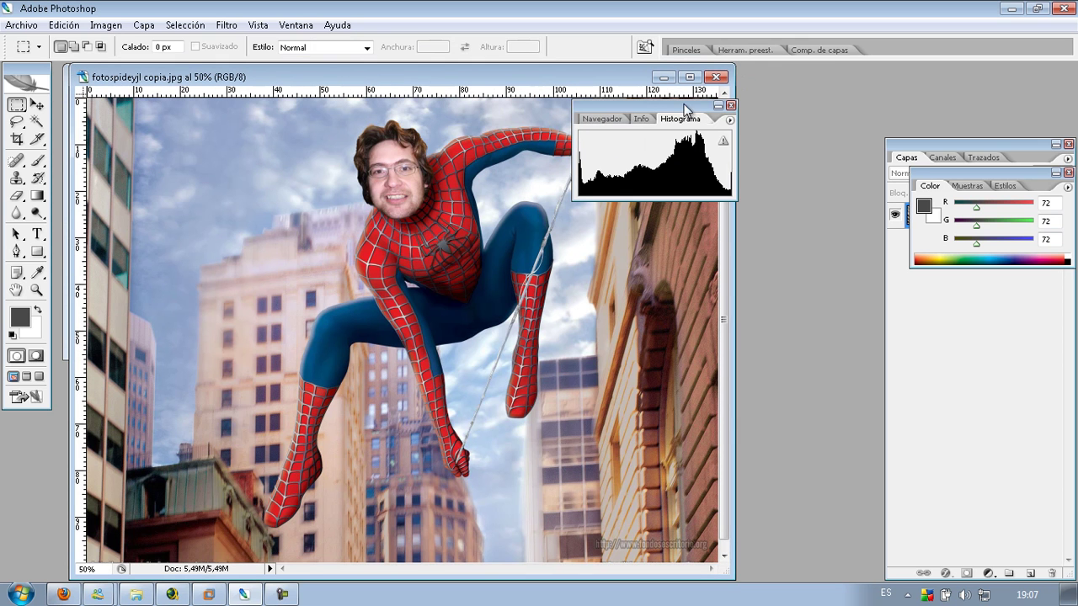
pyautogui.moveTo(684, 105); pyautogui.dragTo(1001, 67)
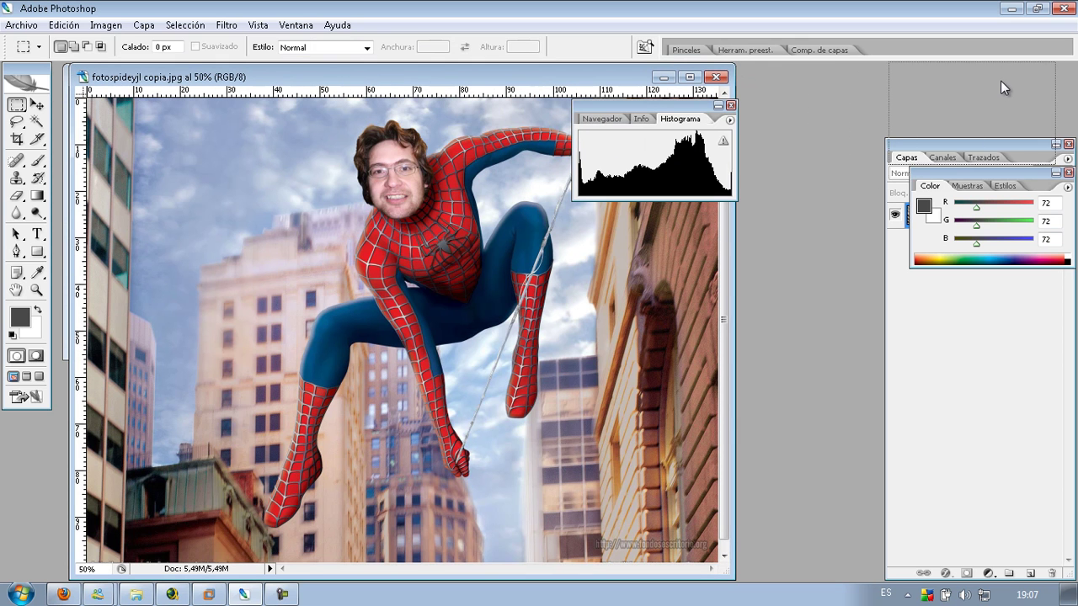
pyautogui.moveTo(1000, 68); pyautogui.dragTo(1001, 78)
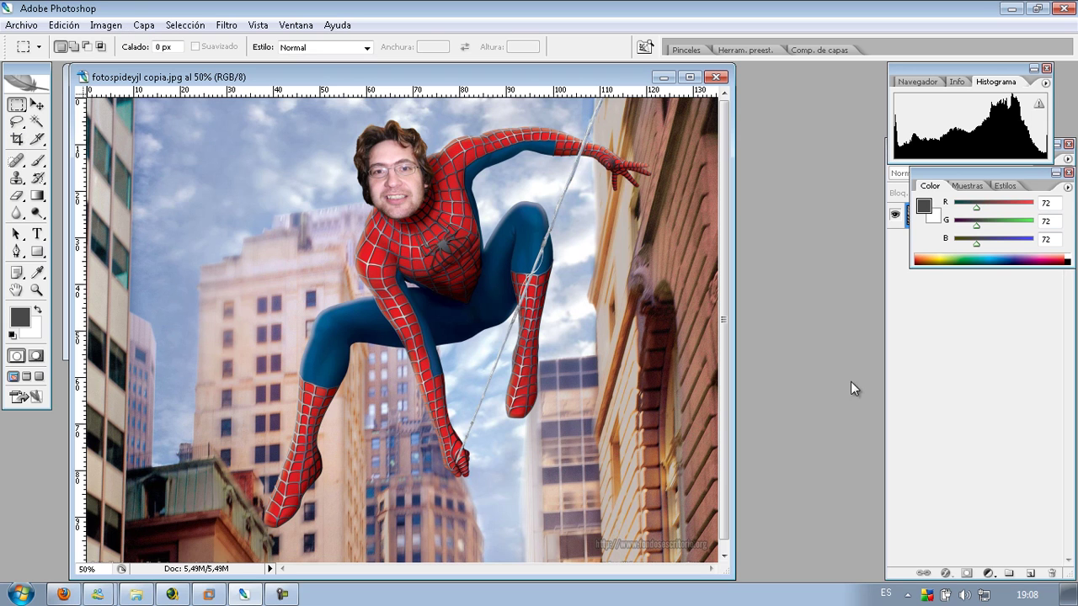
pyautogui.click(989, 379)
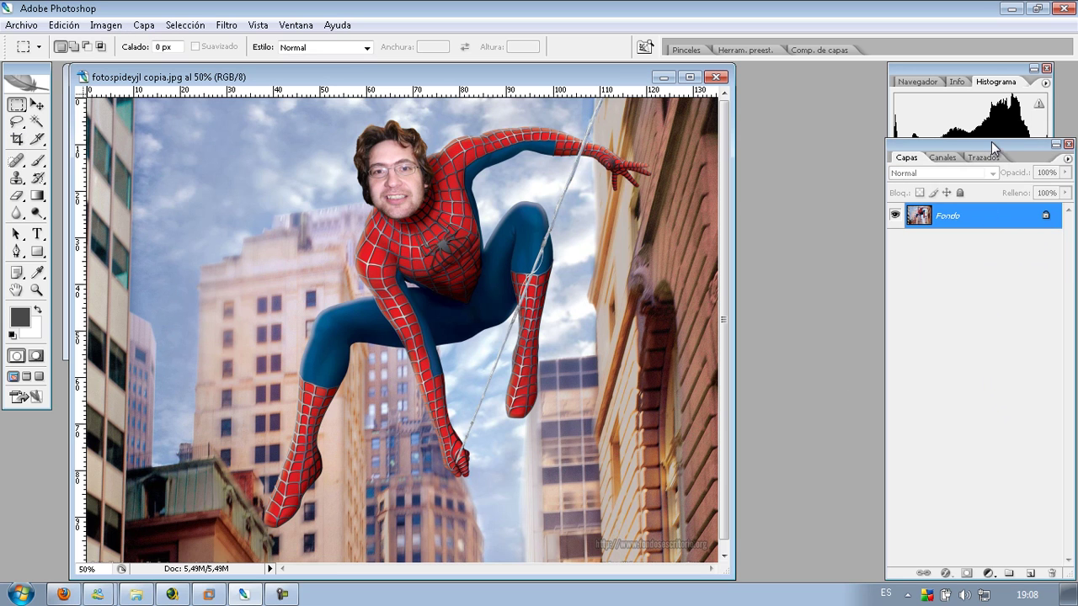
pyautogui.moveTo(992, 139)
pyautogui.mouseDown()
pyautogui.moveTo(989, 402)
pyautogui.moveTo(989, 378)
pyautogui.mouseUp()
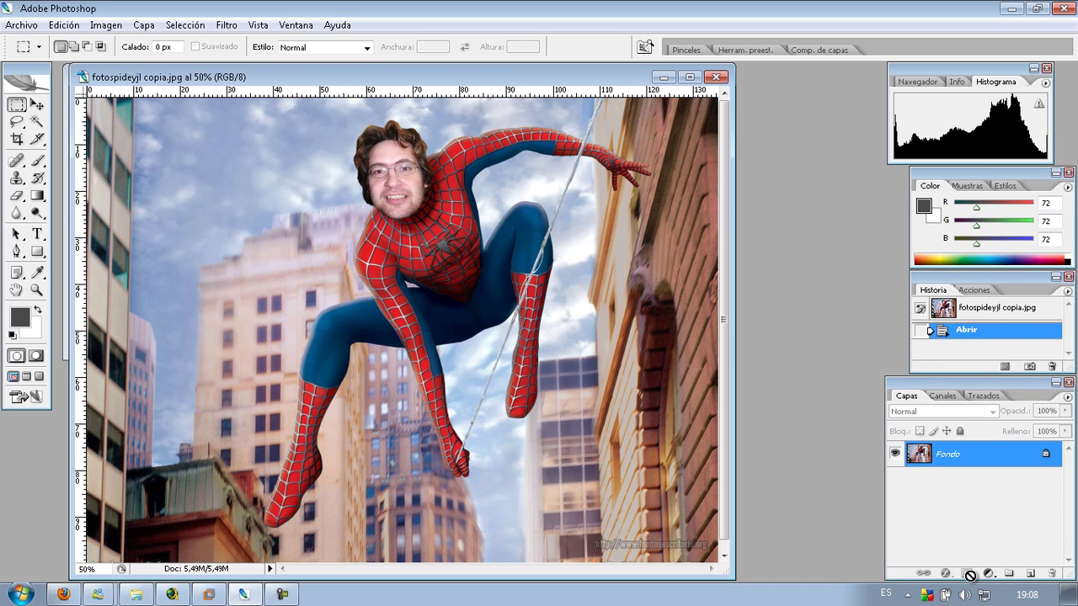
# - Add a Levels adjustment layer to the Spider-Man photo and move its dialog aside
pyautogui.click(989, 574)
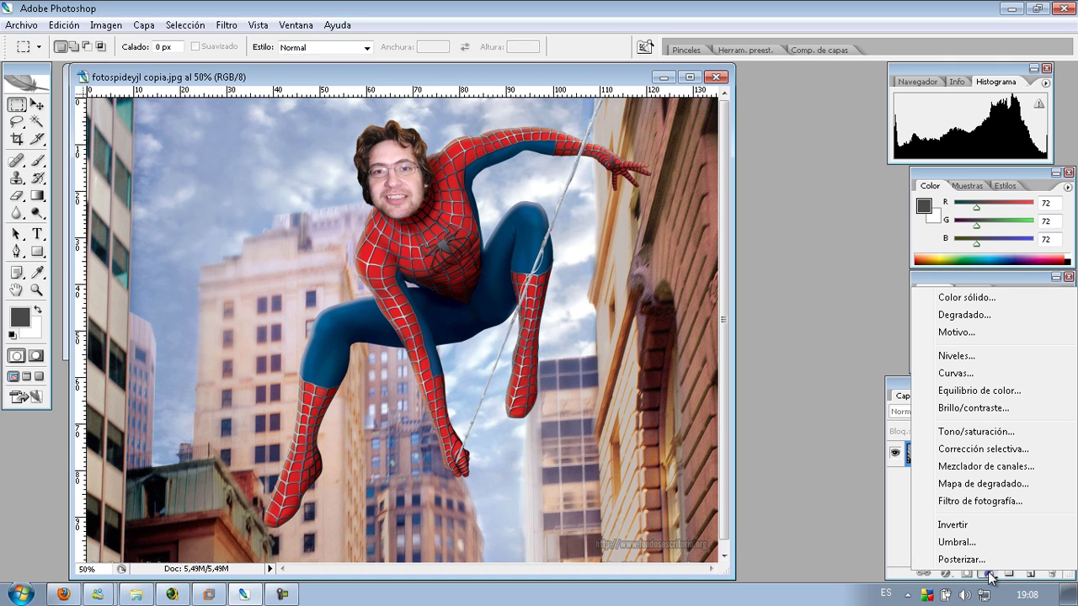
pyautogui.click(981, 356)
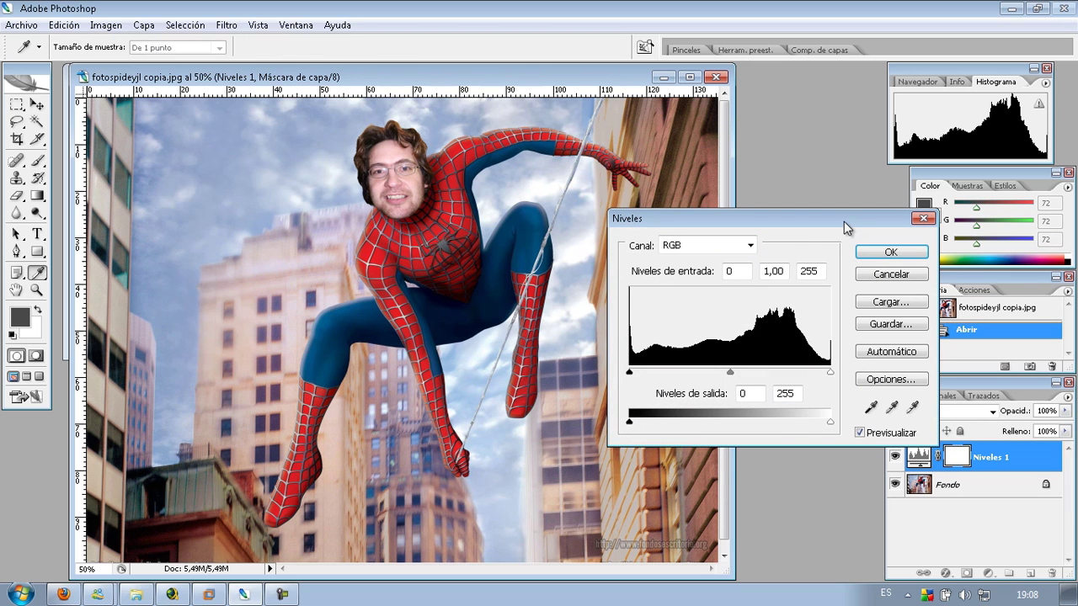
pyautogui.moveTo(758, 219); pyautogui.dragTo(666, 242)
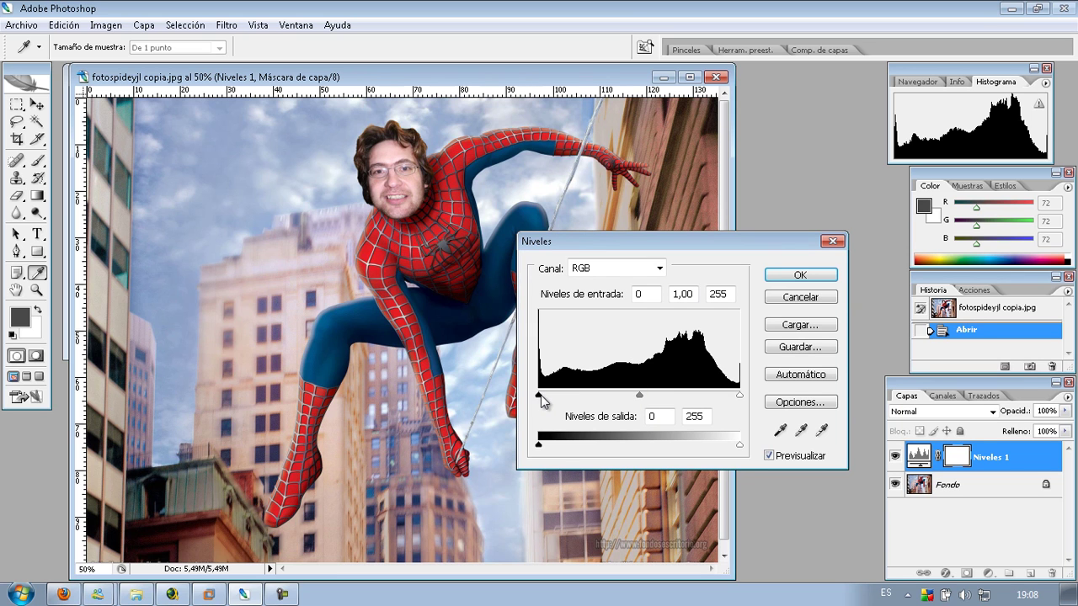
# - Sample the black point from a dark rooftop and white from the sky, undoing the grey-point sample
pyautogui.click(780, 431)
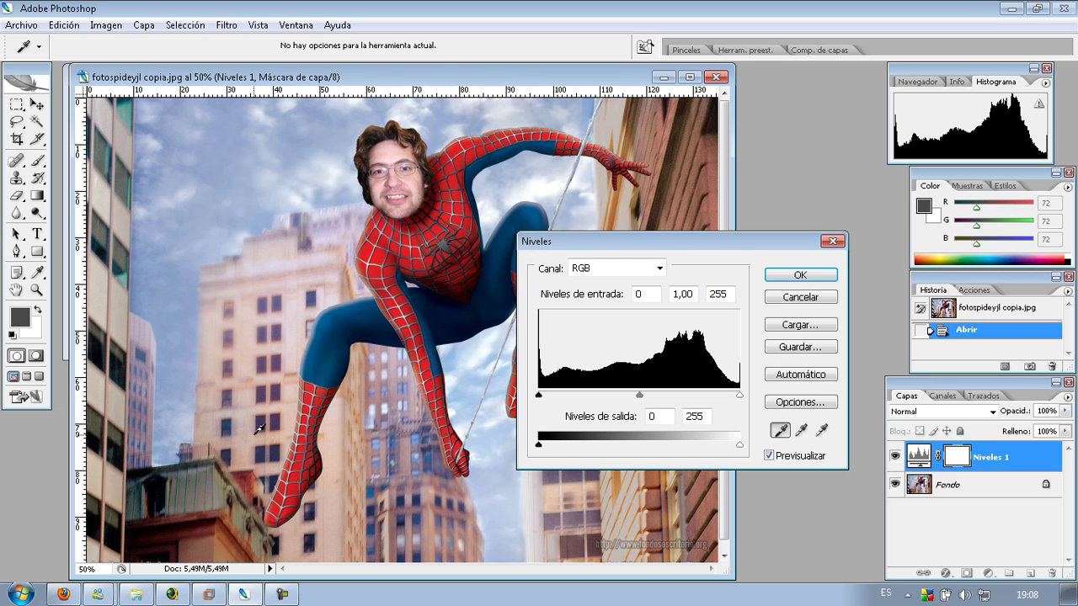
pyautogui.click(165, 488)
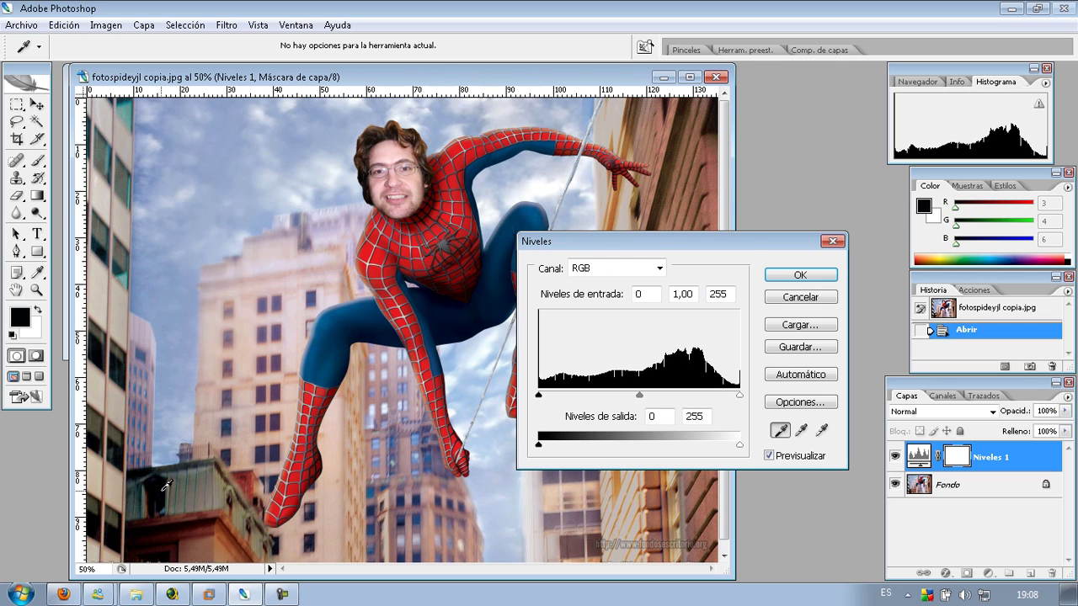
pyautogui.click(823, 432)
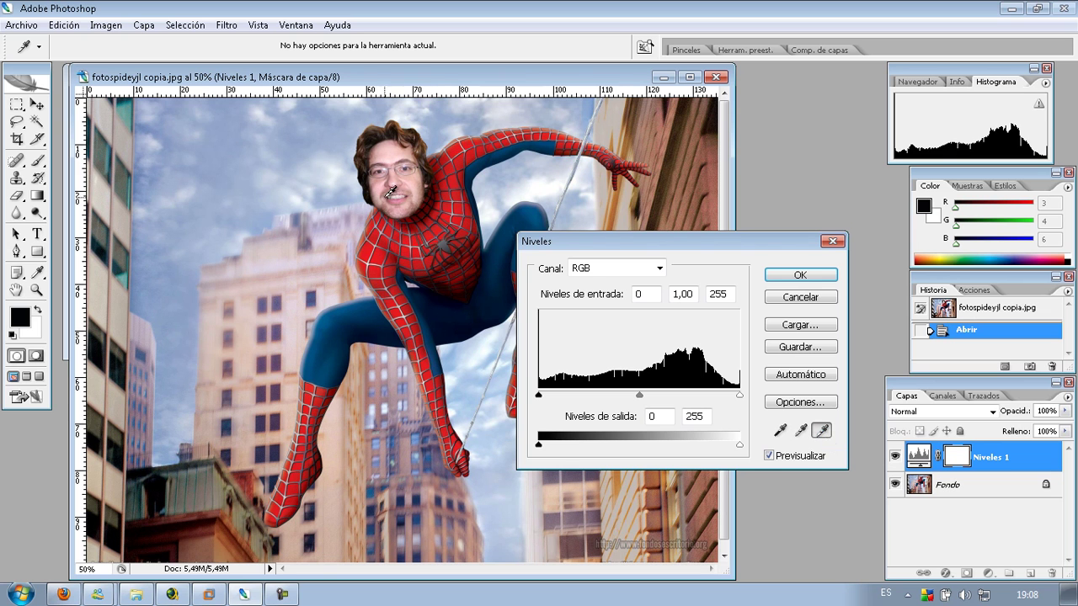
pyautogui.click(288, 101)
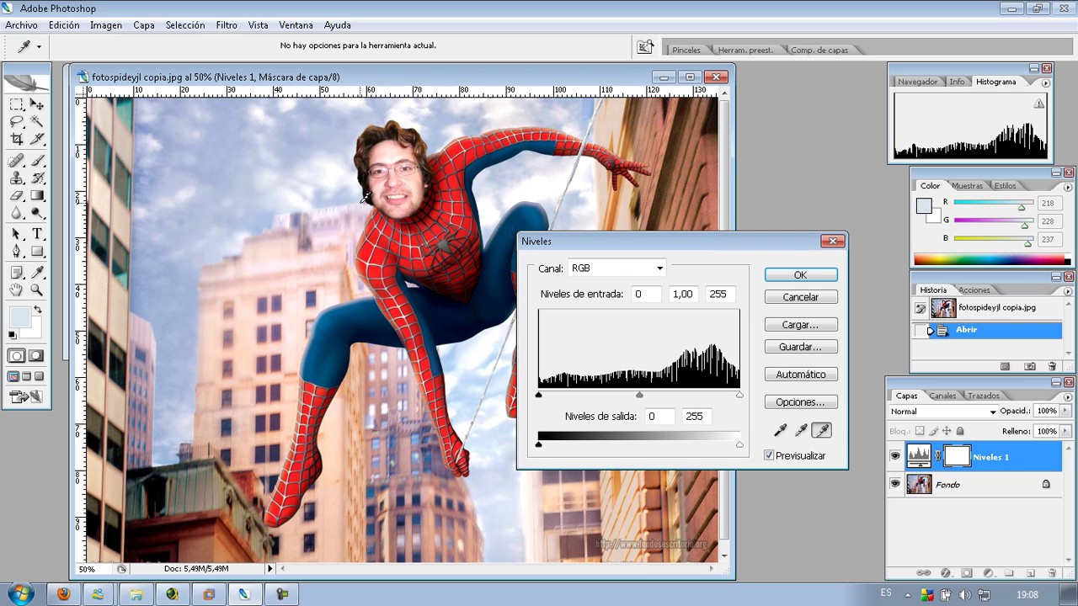
pyautogui.click(800, 431)
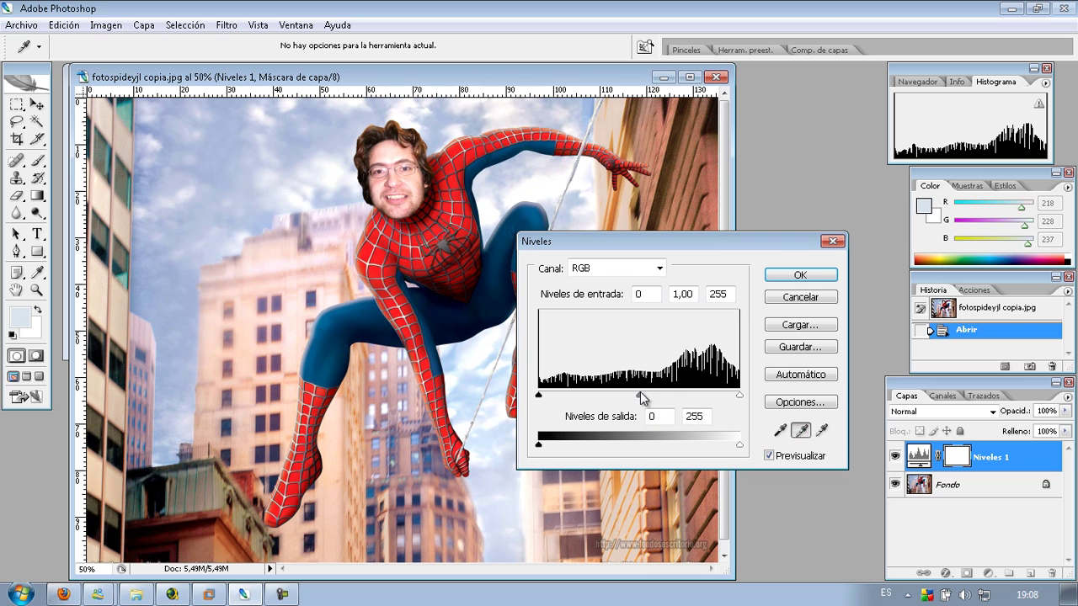
pyautogui.click(320, 136)
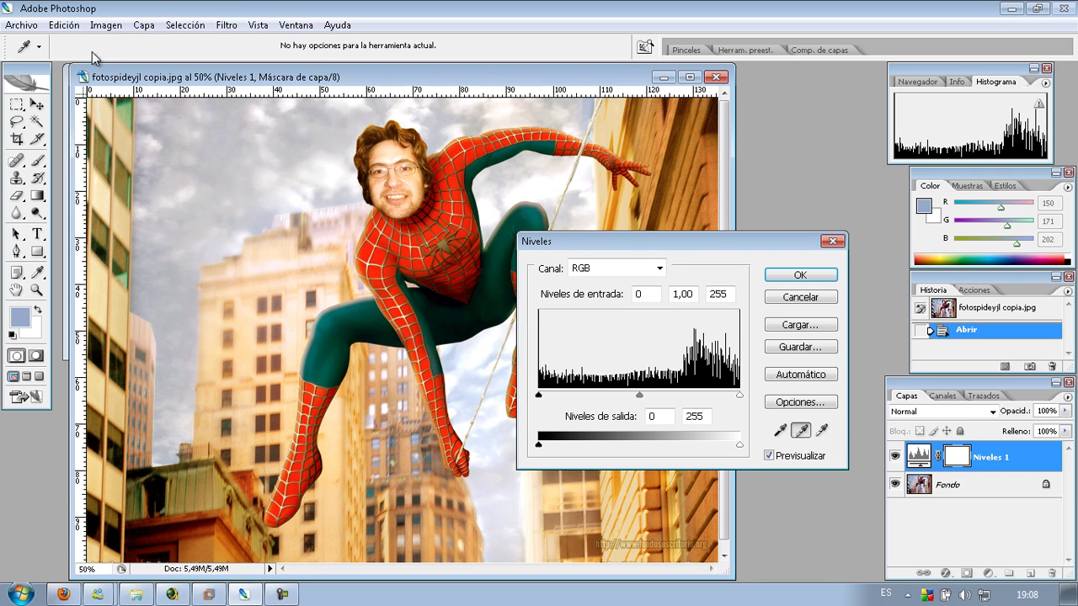
pyautogui.click(65, 25)
pyautogui.click(74, 43)
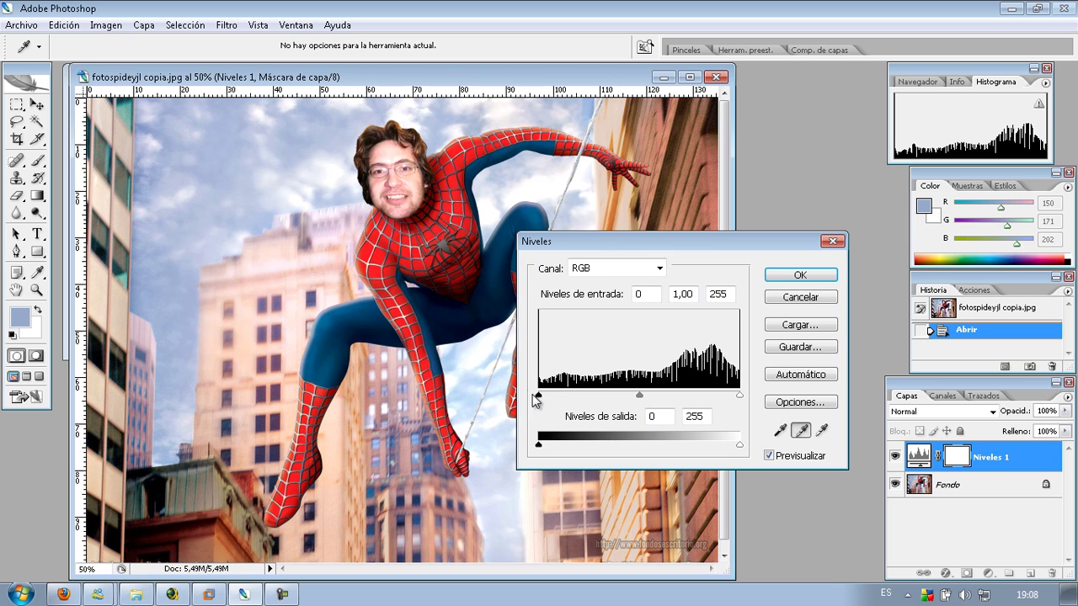
# - Set the Levels input to 33, 1,61 and 222, leaving output at 0–255, and apply
pyautogui.moveTo(539, 395)
pyautogui.mouseDown()
pyautogui.moveTo(575, 395)
pyautogui.moveTo(564, 395)
pyautogui.mouseUp()
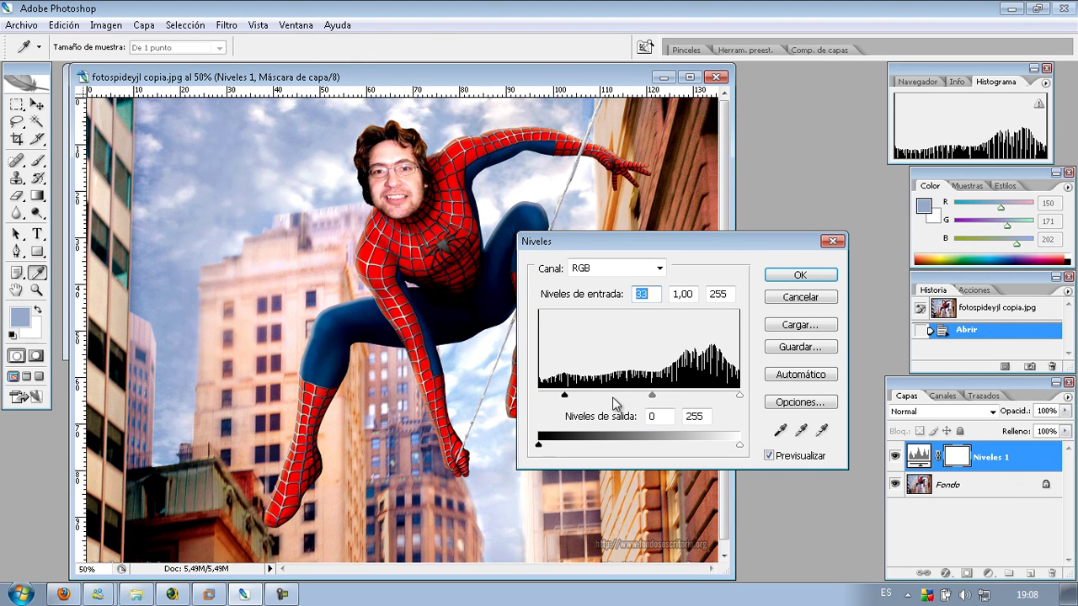
pyautogui.moveTo(654, 396)
pyautogui.mouseDown()
pyautogui.moveTo(617, 396)
pyautogui.moveTo(695, 395)
pyautogui.moveTo(602, 392)
pyautogui.moveTo(693, 397)
pyautogui.moveTo(623, 404)
pyautogui.mouseUp()
pyautogui.moveTo(739, 396)
pyautogui.mouseDown()
pyautogui.moveTo(685, 397)
pyautogui.moveTo(741, 402)
pyautogui.moveTo(701, 419)
pyautogui.mouseUp()
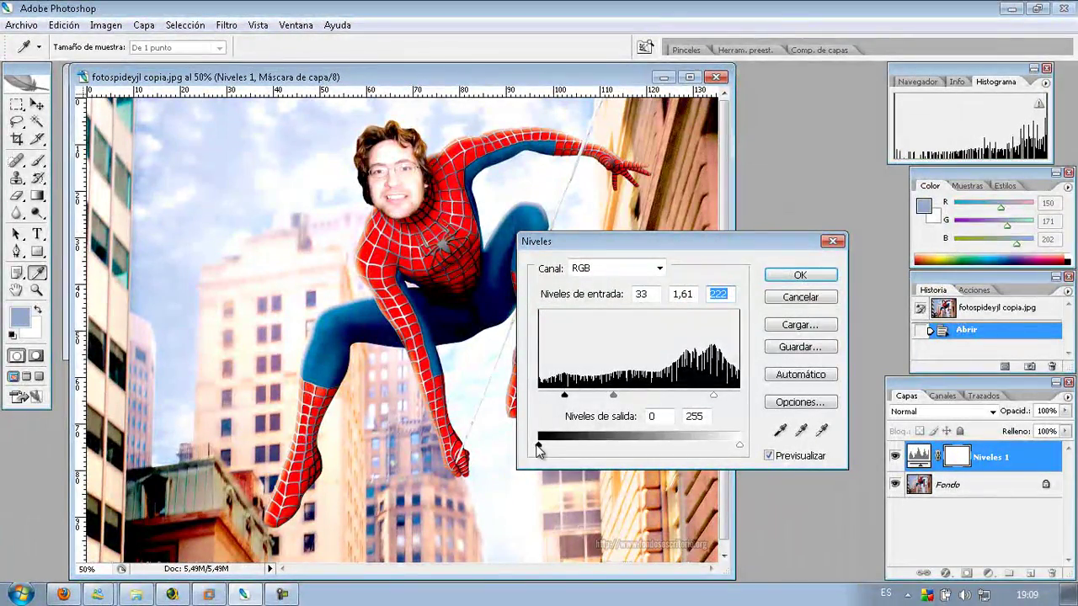
pyautogui.moveTo(539, 445)
pyautogui.mouseDown()
pyautogui.moveTo(594, 445)
pyautogui.moveTo(539, 446)
pyautogui.mouseUp()
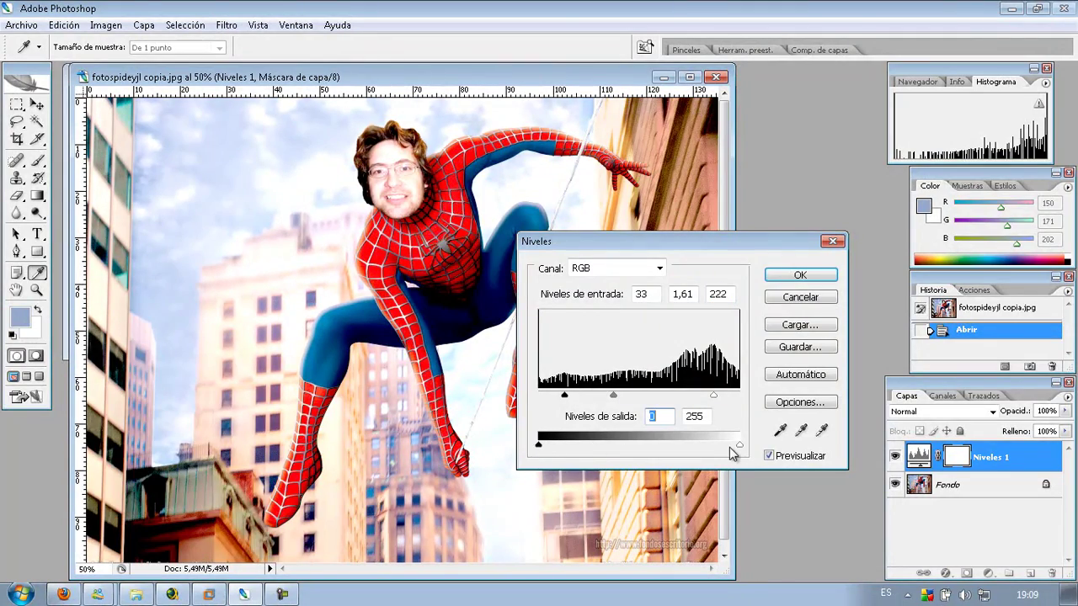
pyautogui.moveTo(740, 452)
pyautogui.mouseDown()
pyautogui.moveTo(695, 447)
pyautogui.moveTo(740, 446)
pyautogui.mouseUp()
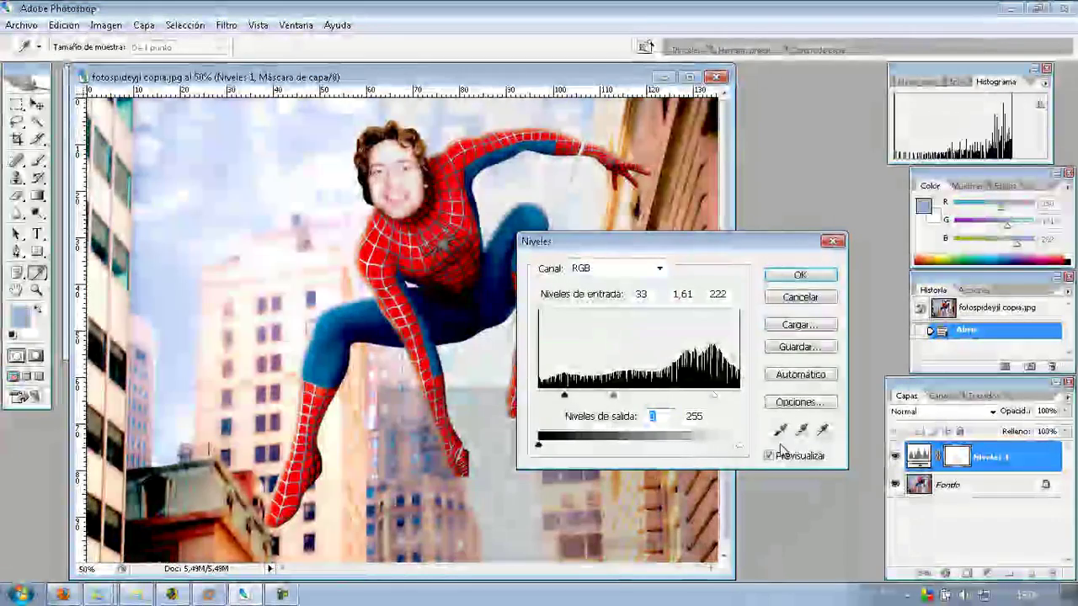
pyautogui.click(803, 277)
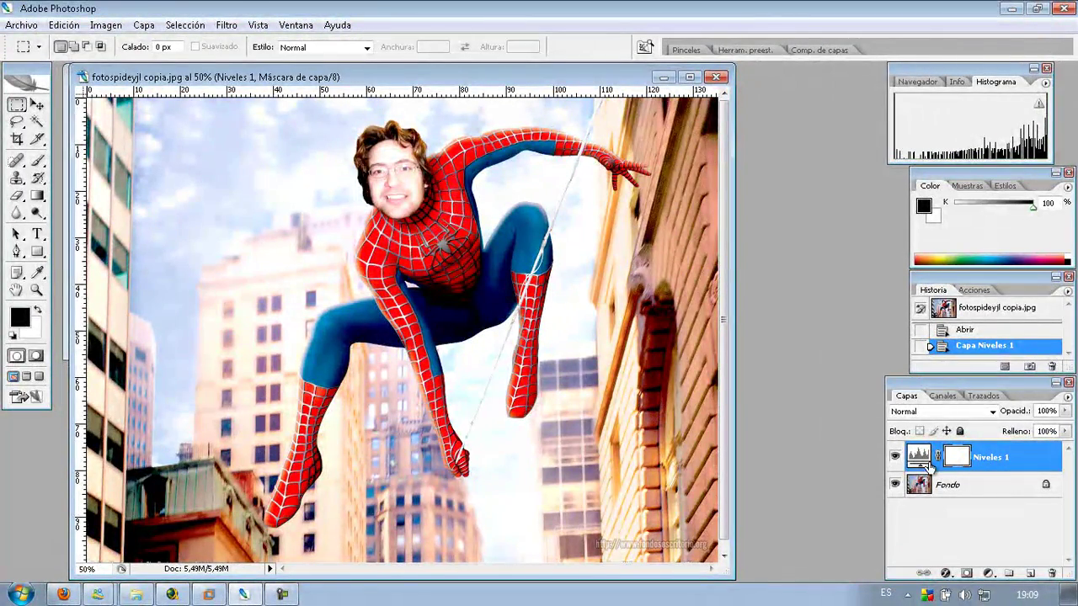
pyautogui.click(895, 457)
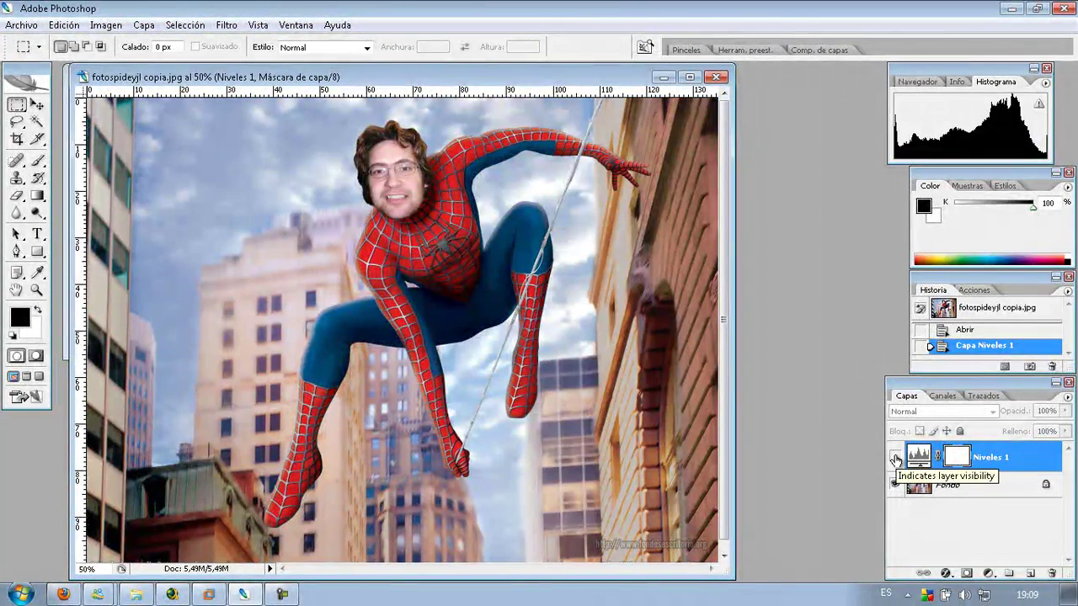
pyautogui.click(895, 457)
pyautogui.click(895, 457)
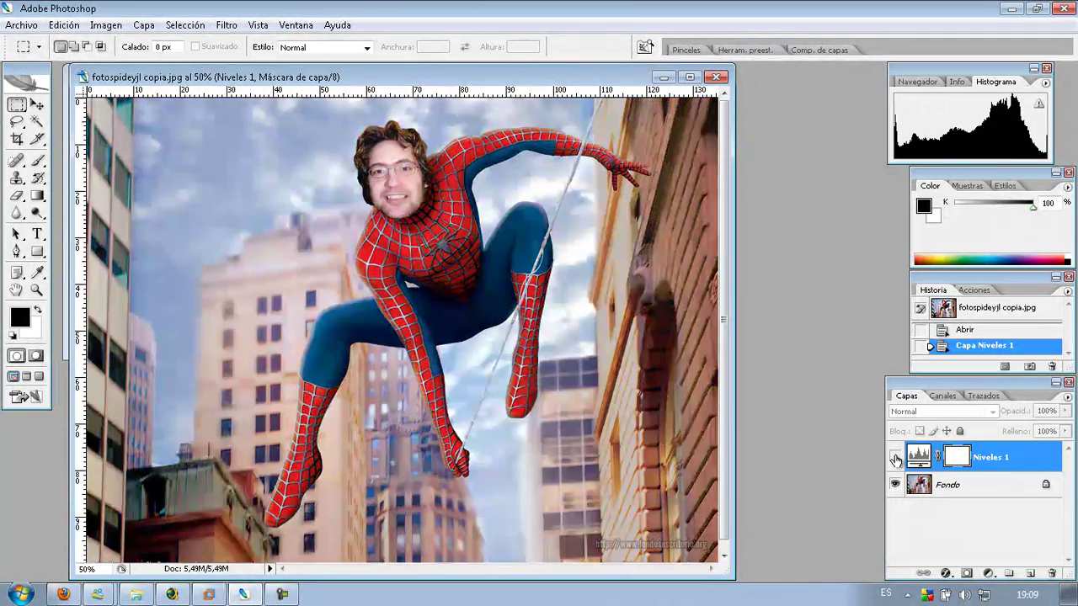
pyautogui.click(895, 457)
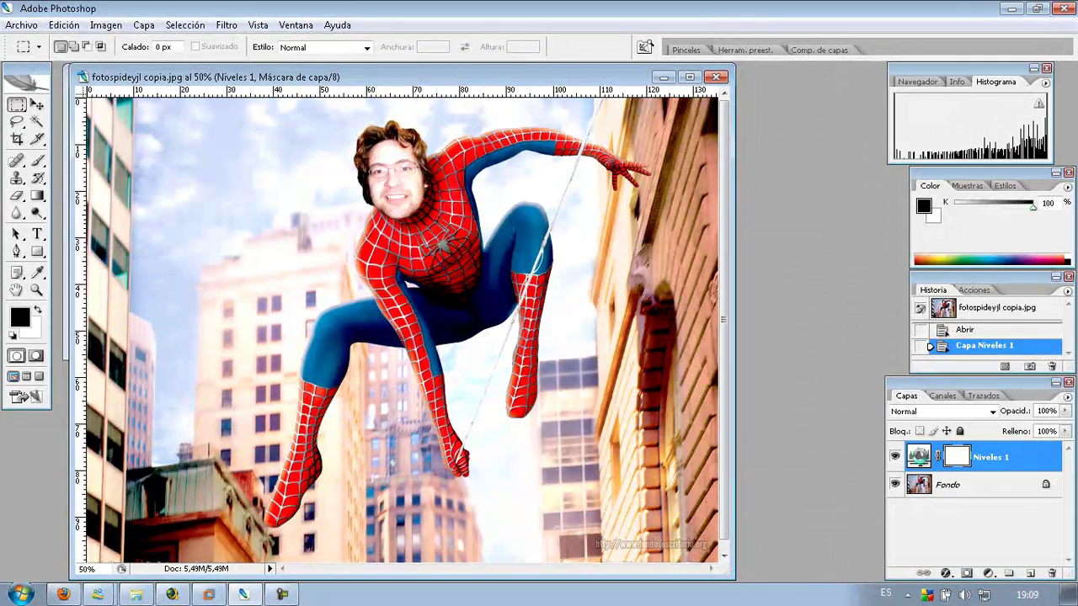
# - Reopen Niveles 1 and apply input levels of 0, 1,18 and 255
pyautogui.doubleClick(919, 457)
pyautogui.moveTo(614, 395); pyautogui.dragTo(655, 395)
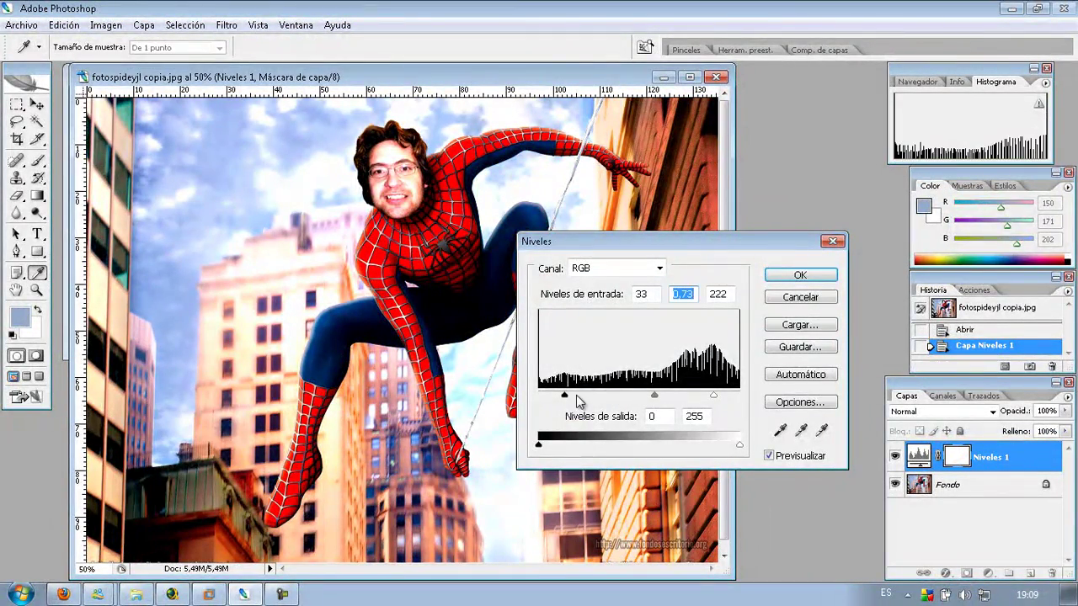
pyautogui.moveTo(564, 396)
pyautogui.mouseDown()
pyautogui.moveTo(594, 397)
pyautogui.moveTo(539, 395)
pyautogui.mouseUp()
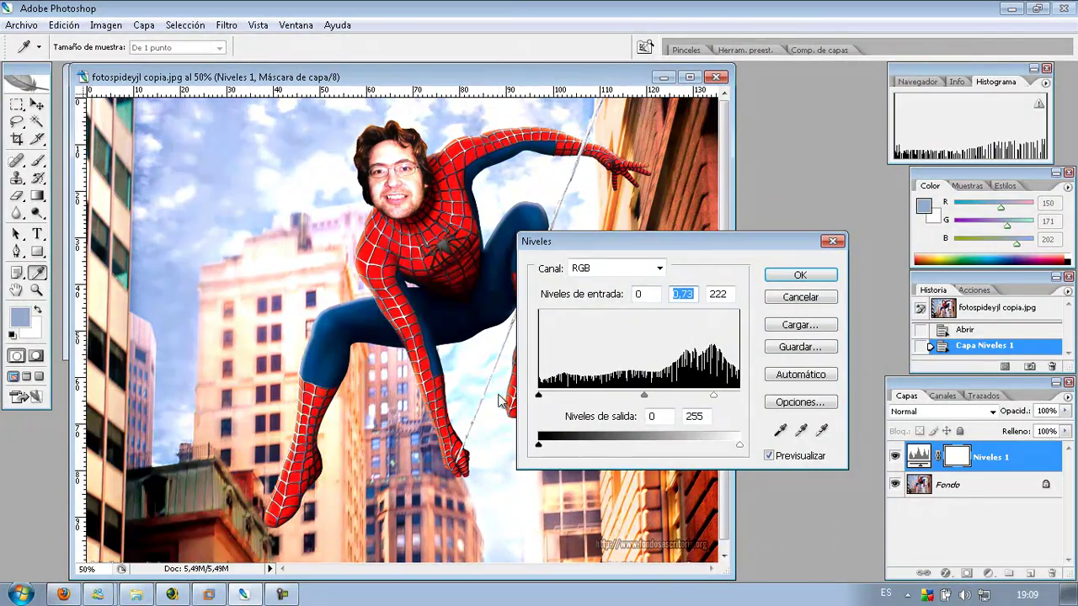
pyautogui.moveTo(714, 395)
pyautogui.mouseDown()
pyautogui.moveTo(687, 396)
pyautogui.moveTo(776, 397)
pyautogui.mouseUp()
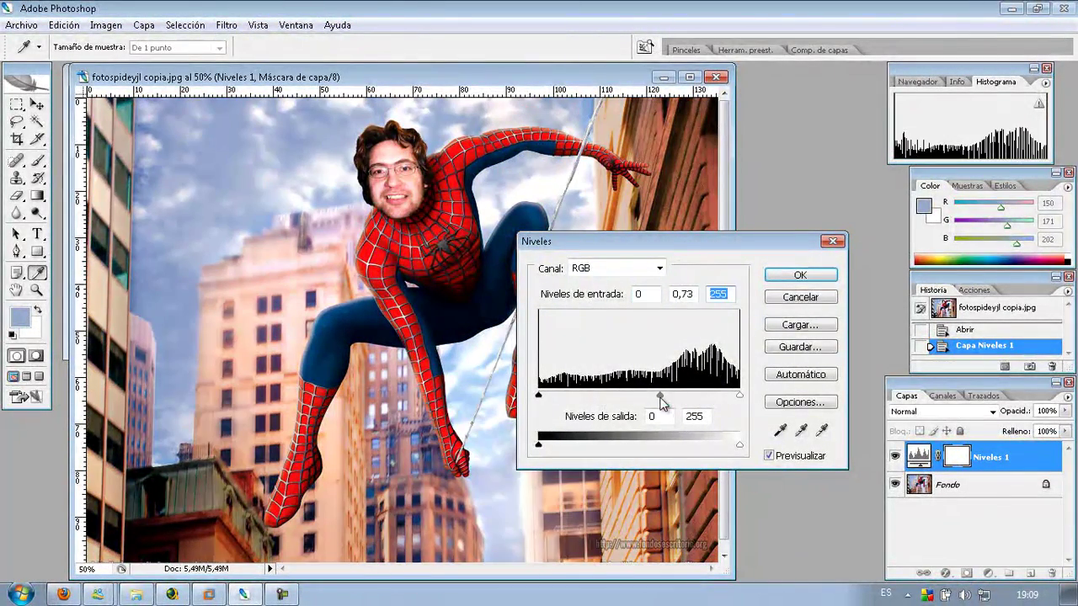
pyautogui.moveTo(655, 396); pyautogui.dragTo(628, 396)
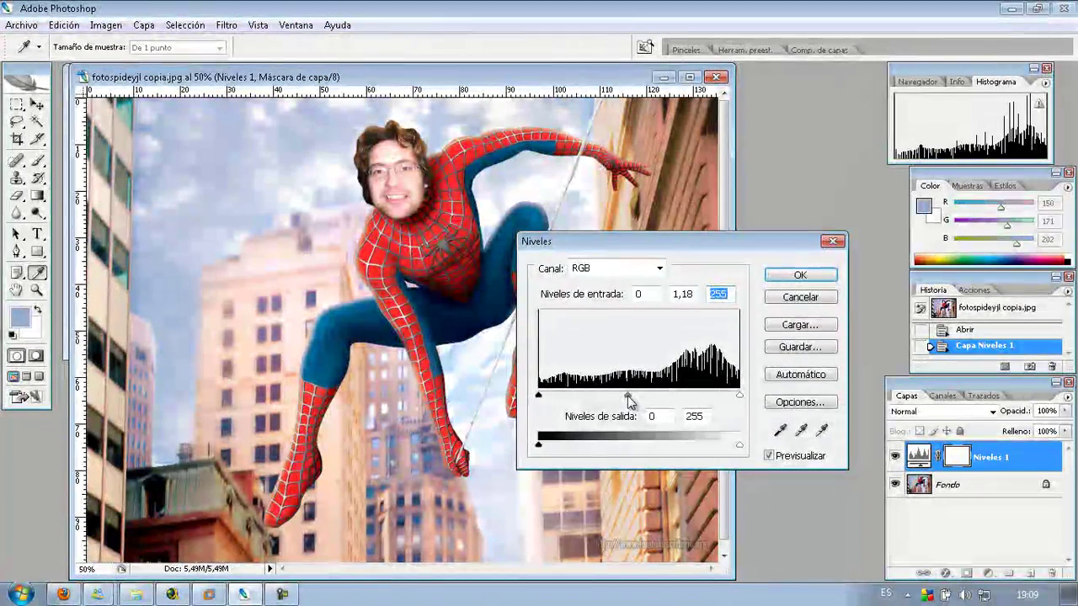
pyautogui.click(795, 275)
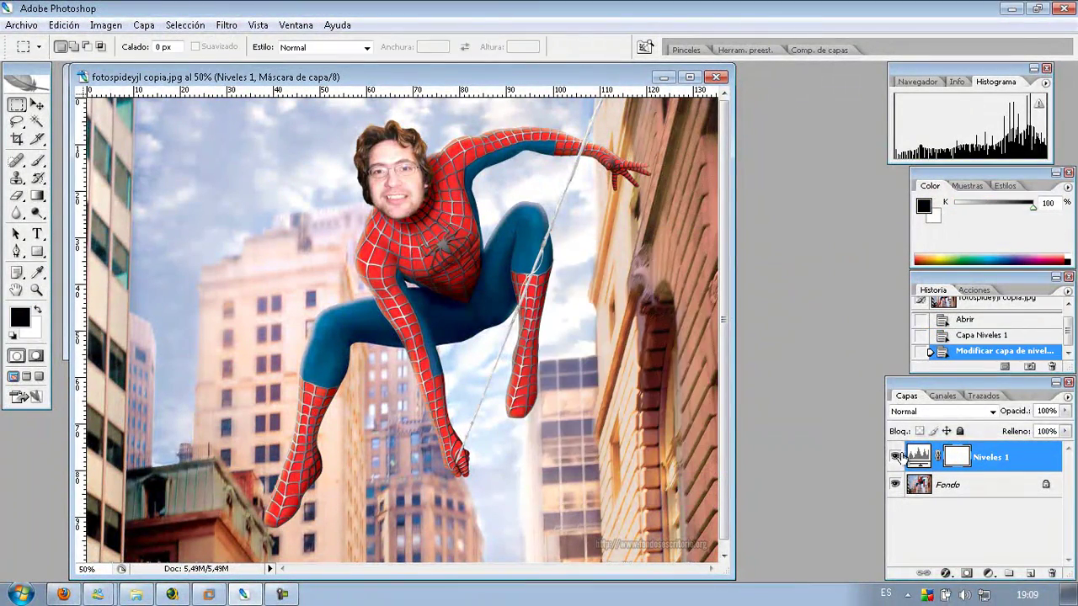
# - Toggle Niveles 1 visibility to compare the Spider-Man photo with and without the correction
pyautogui.click(895, 457)
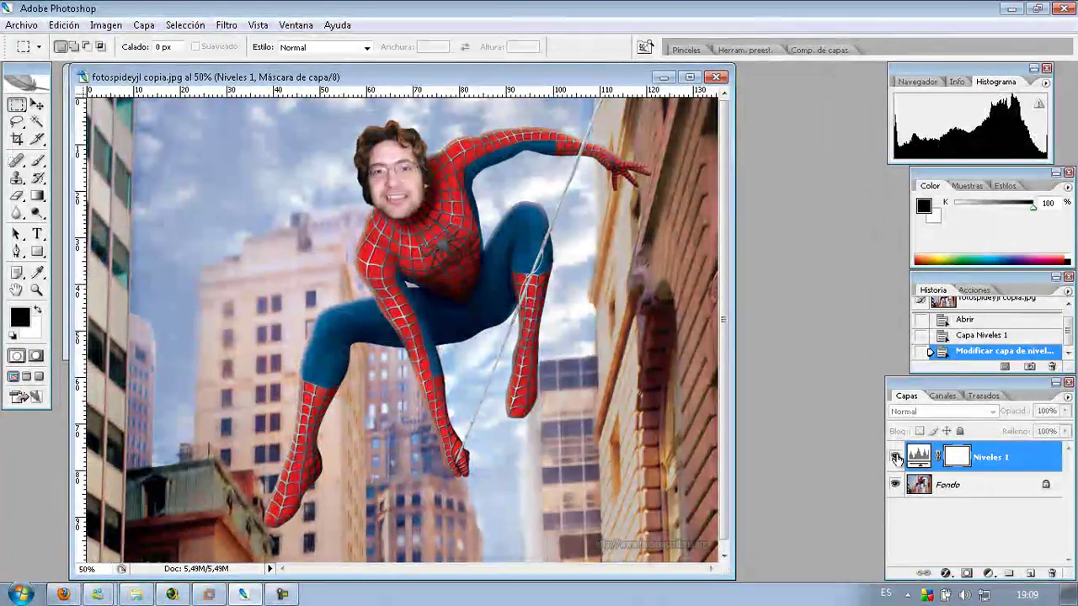
pyautogui.click(895, 457)
pyautogui.click(895, 457)
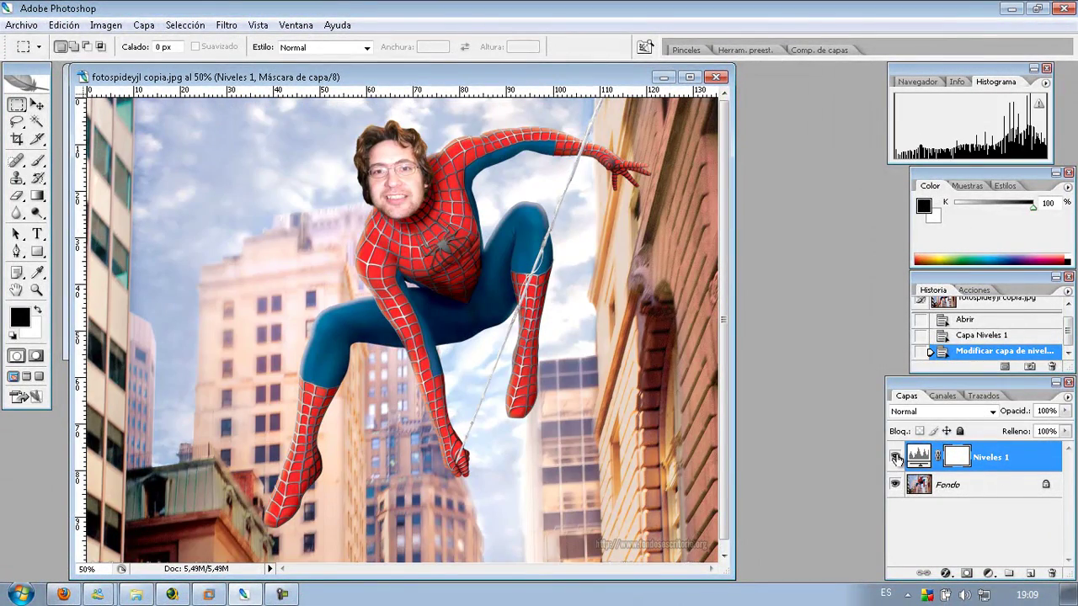
pyautogui.click(895, 457)
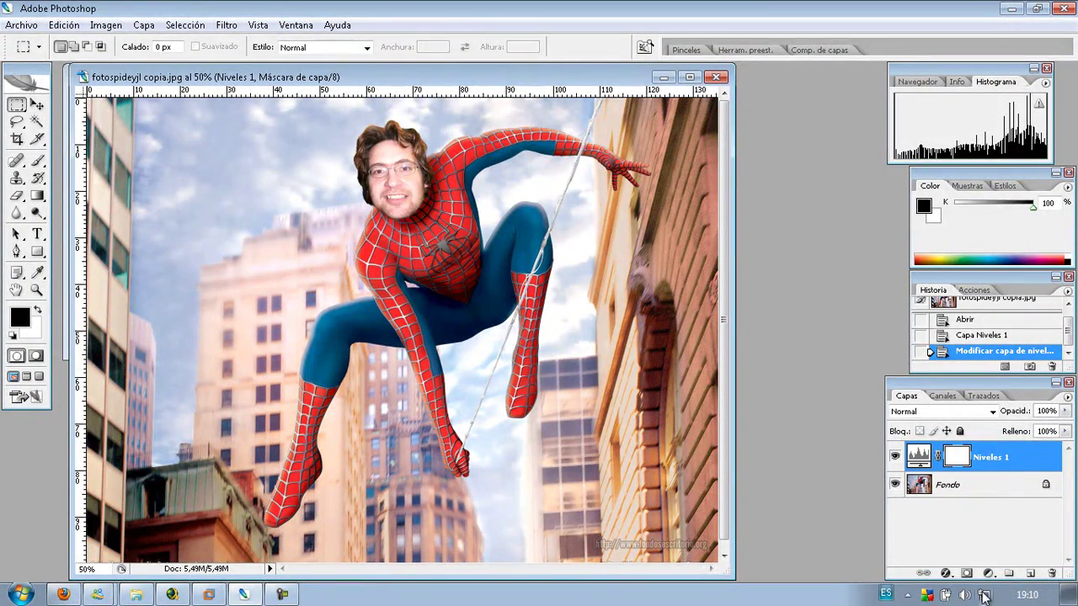
pyautogui.click(908, 594)
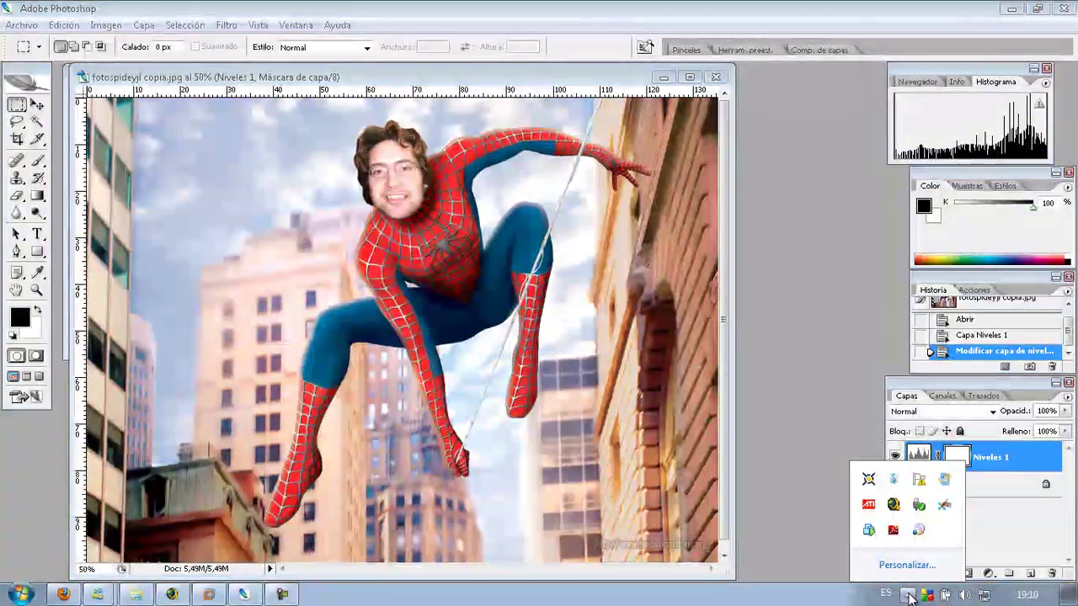
pyautogui.click(286, 596)
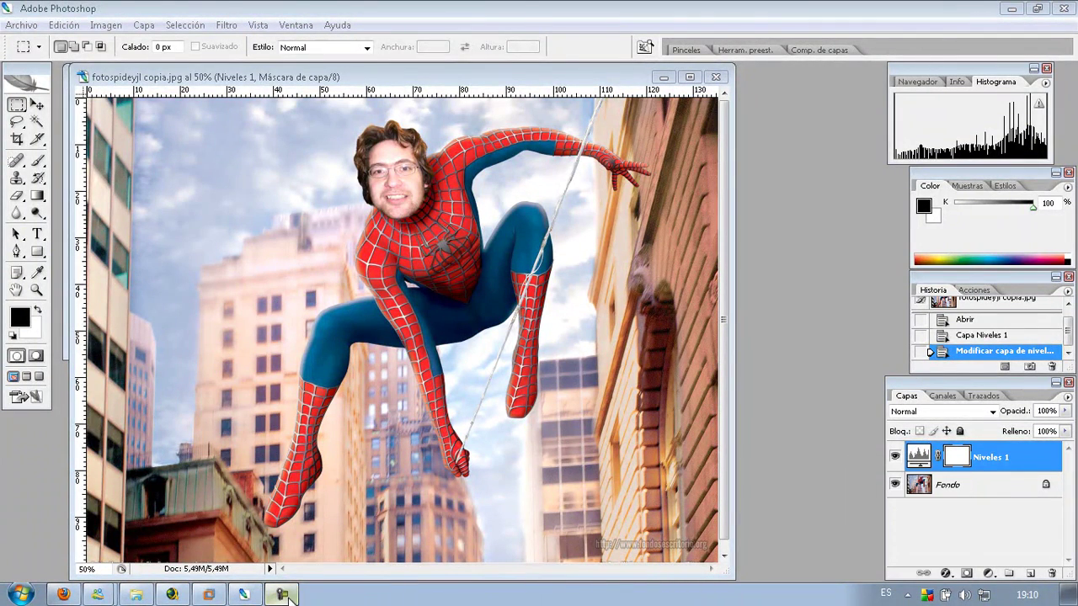